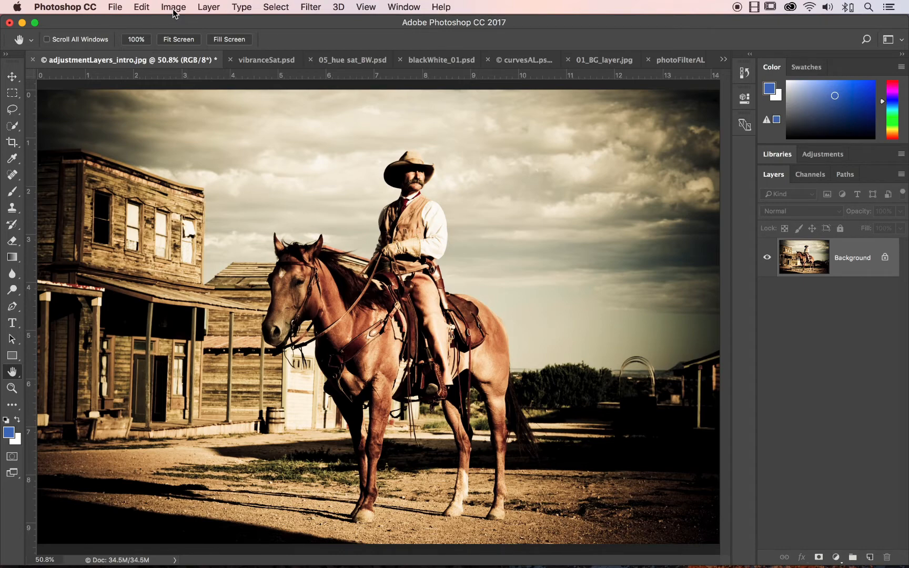
left_click(174, 7)
mouse_move(185, 44)
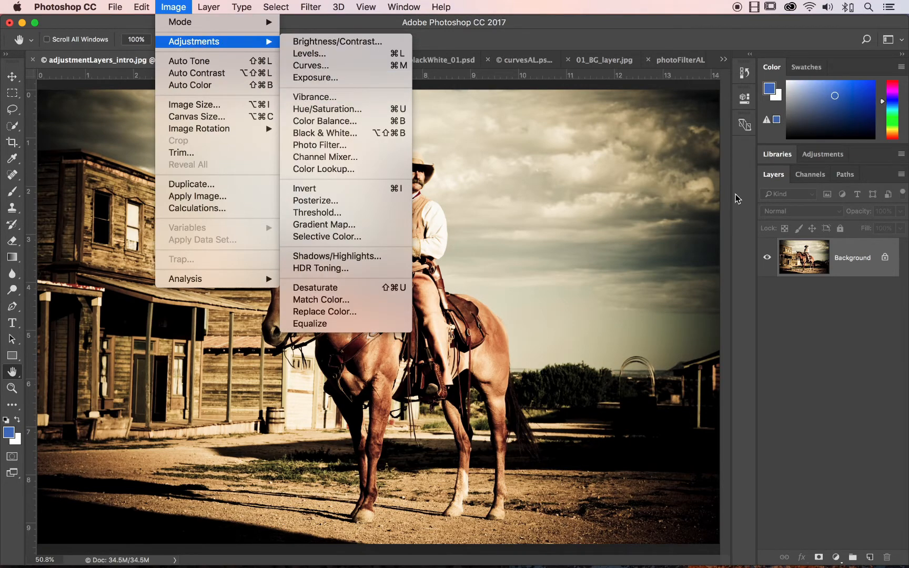
left_click(839, 559)
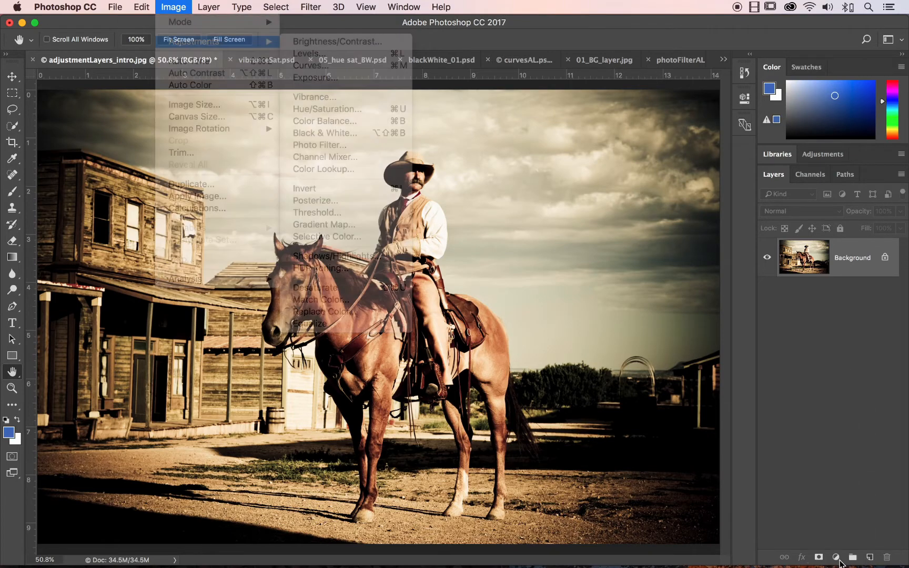
Step: Try a contrast-boosting S-curve on a new Curves adjustment layer above the Background, and delete that layer
left_click(836, 557)
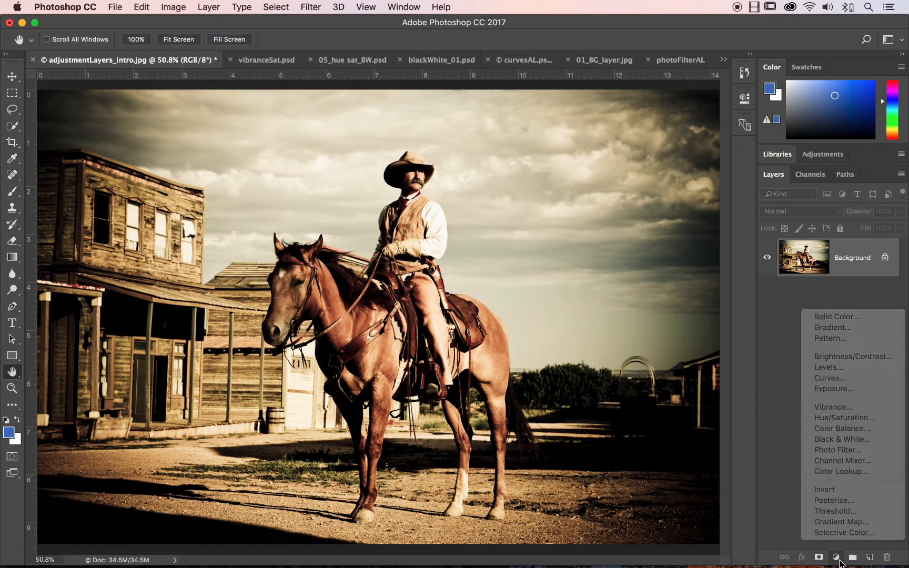
left_click(841, 378)
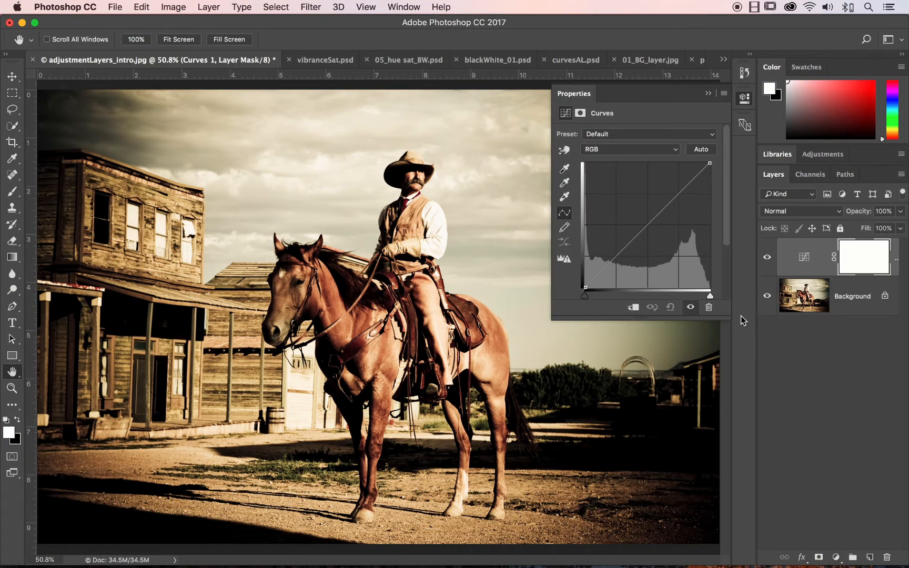
left_click_drag(623, 252, 622, 265)
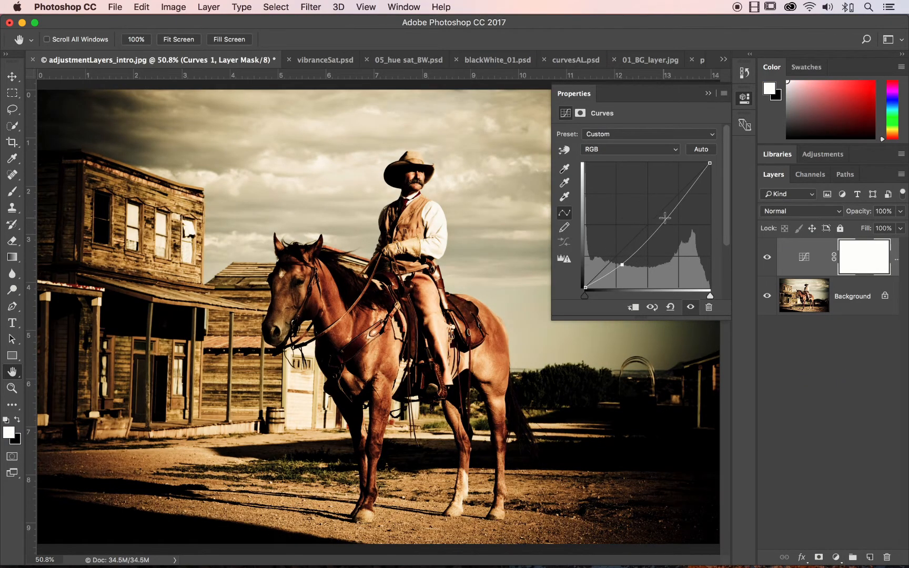
mouse_move(665, 217)
left_mouse_down()
mouse_move(669, 188)
mouse_move(678, 204)
left_mouse_up()
left_click(708, 93)
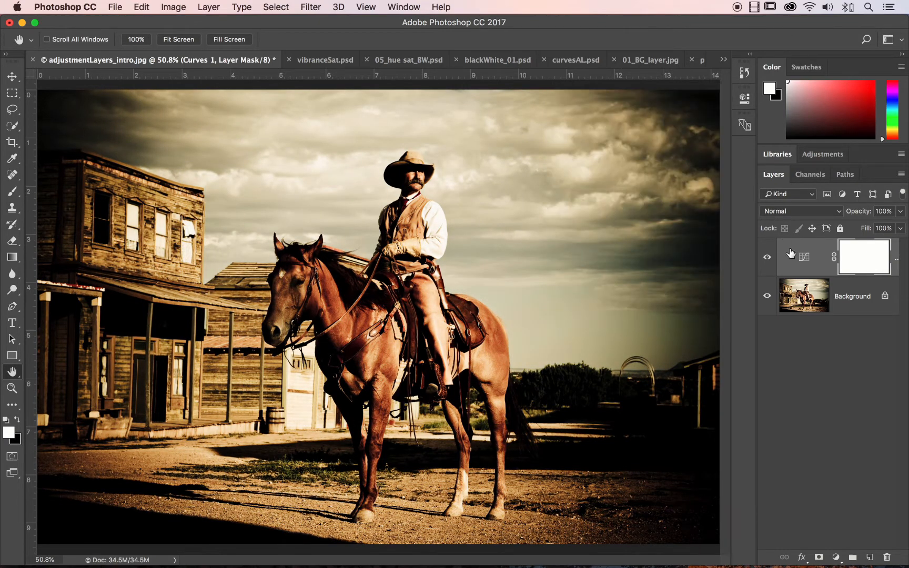
left_click_drag(790, 253, 889, 558)
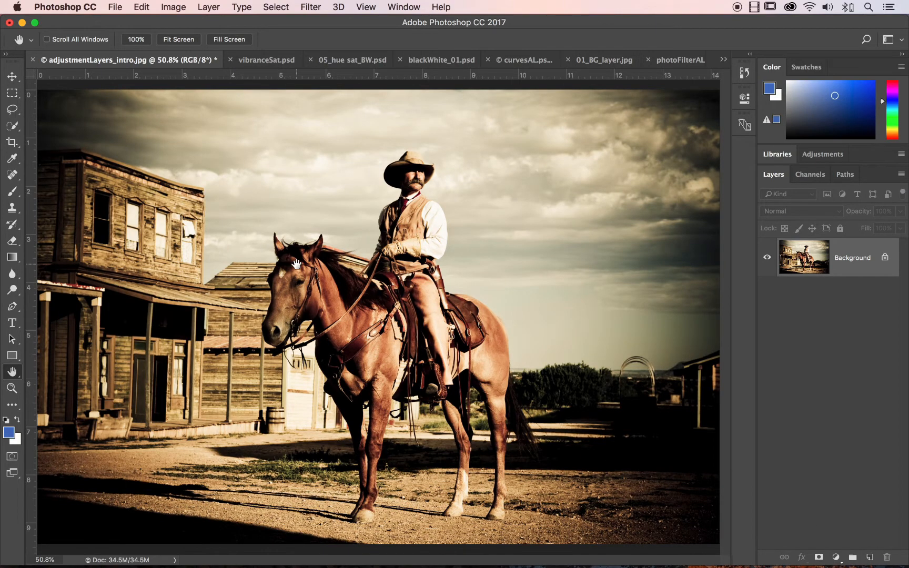
Step: In vibranceSat.psd, try a stronger Vibrance setting on a new Vibrance adjustment layer, and delete that layer
left_click(269, 60)
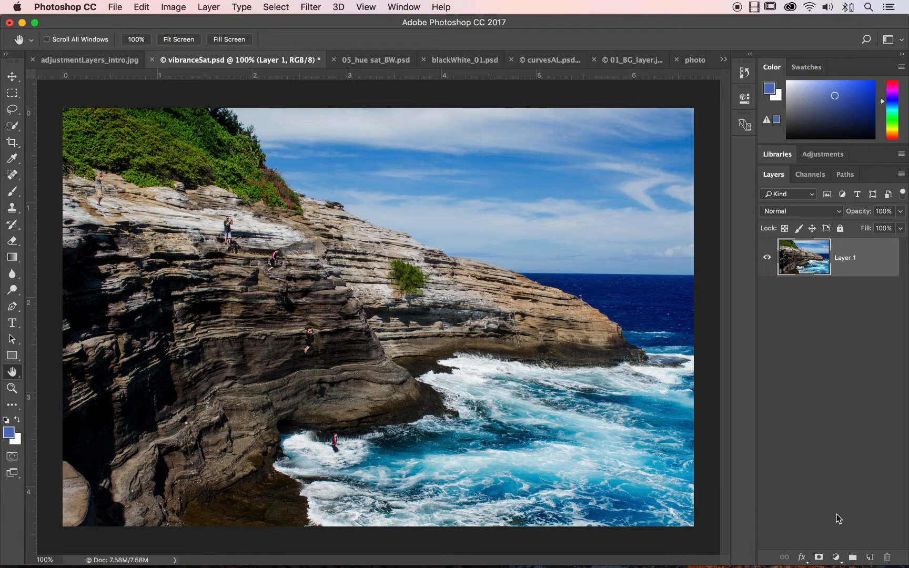
left_click(836, 557)
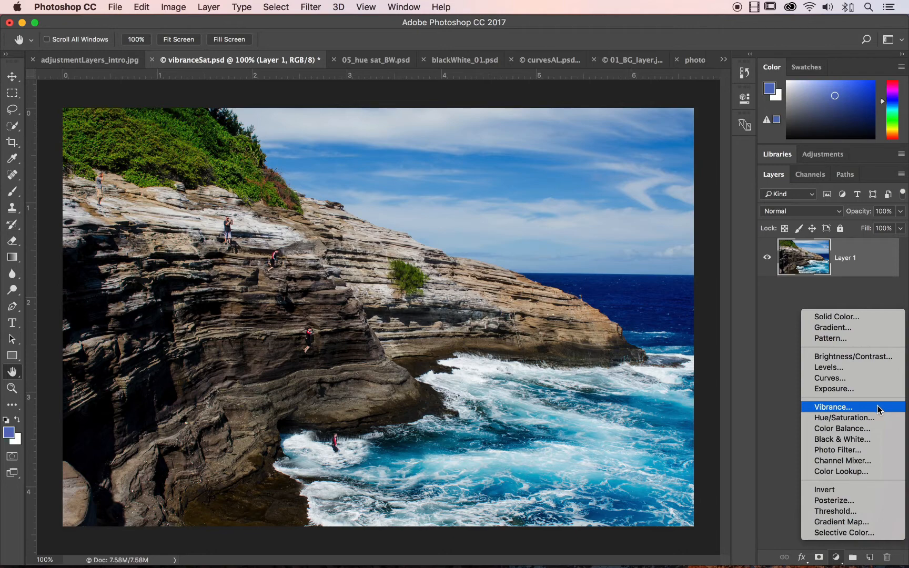
left_click(877, 408)
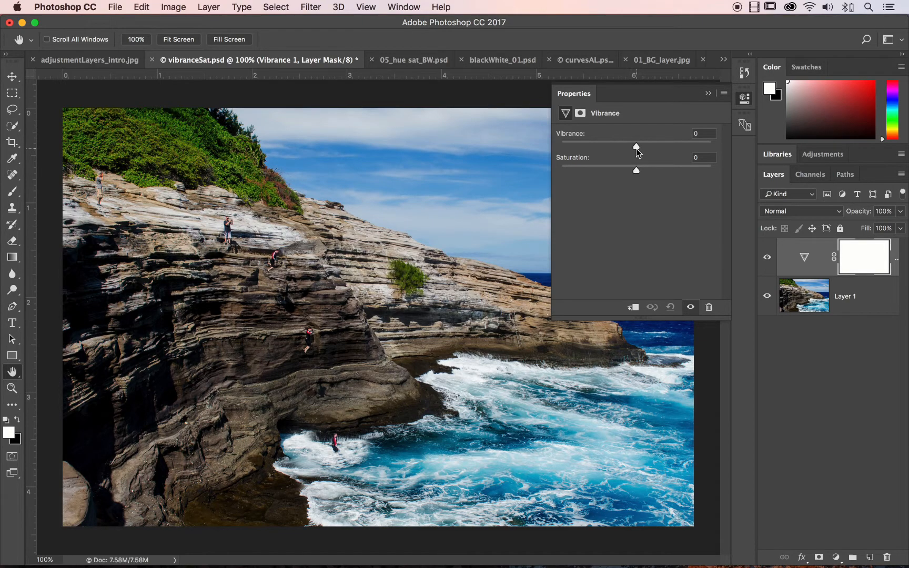
left_click_drag(636, 149, 717, 174)
left_click_drag(794, 250, 887, 556)
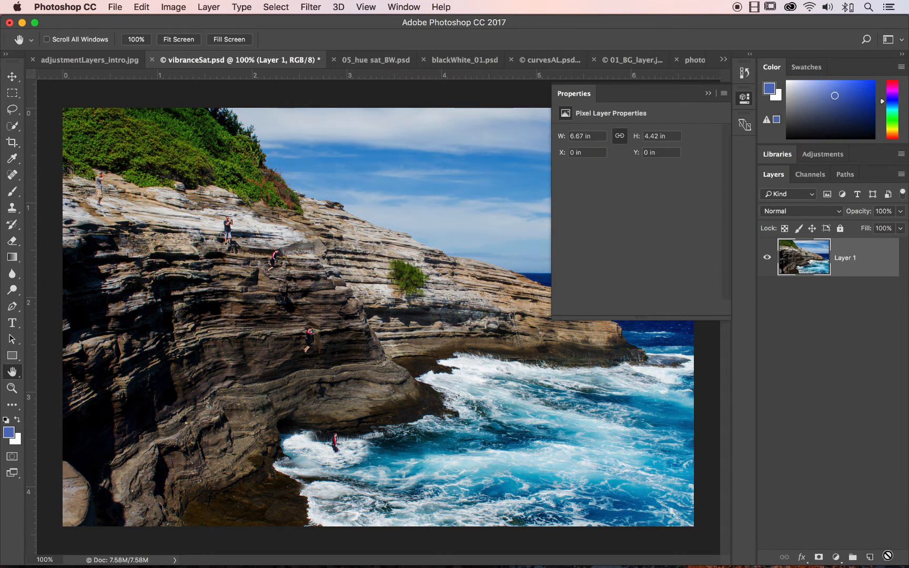
Step: Switch to the 05_hue sat_BW.psd document and collapse the floating layer properties to uncover the photo
left_click(370, 59)
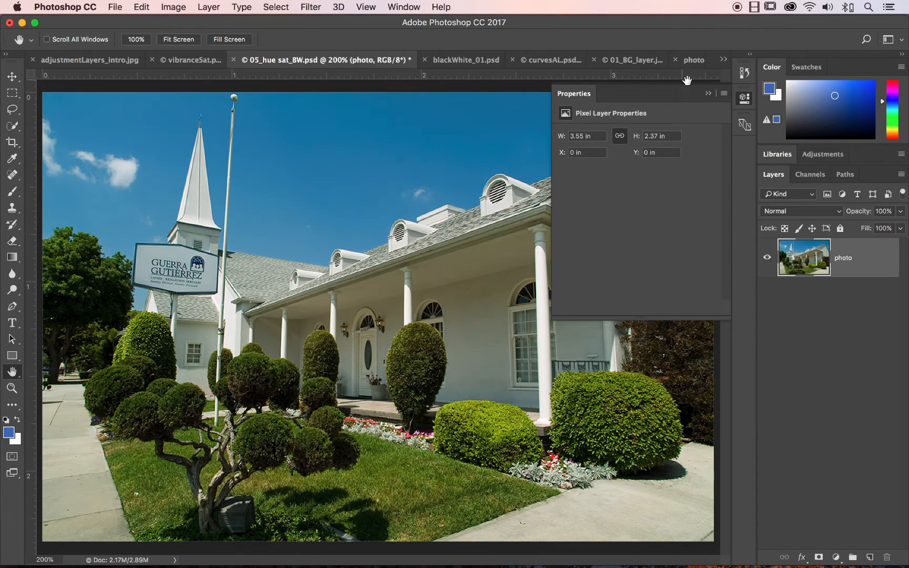
left_click(708, 93)
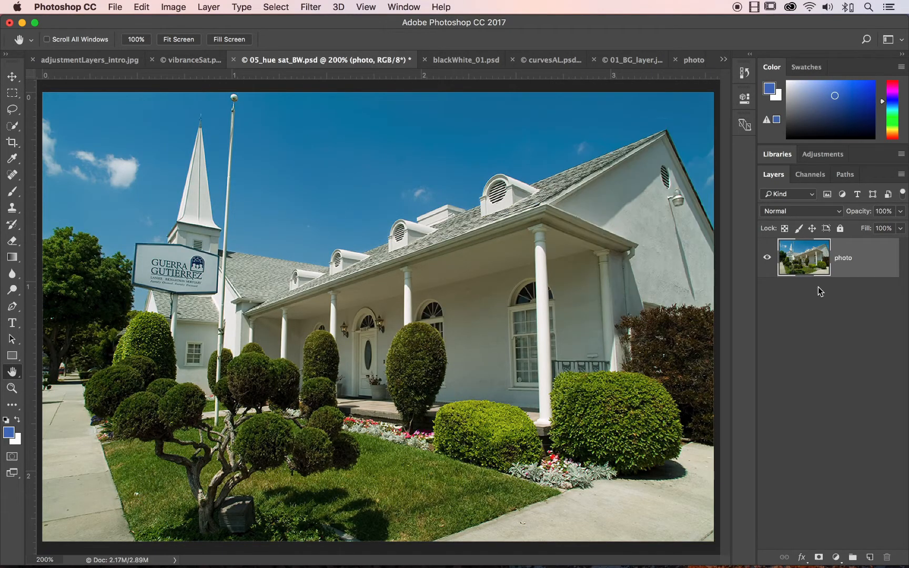
Step: Add a Hue/Saturation adjustment layer above the photo layer, adjusting the Master range and setting the Yellows saturation to -3
left_click(835, 557)
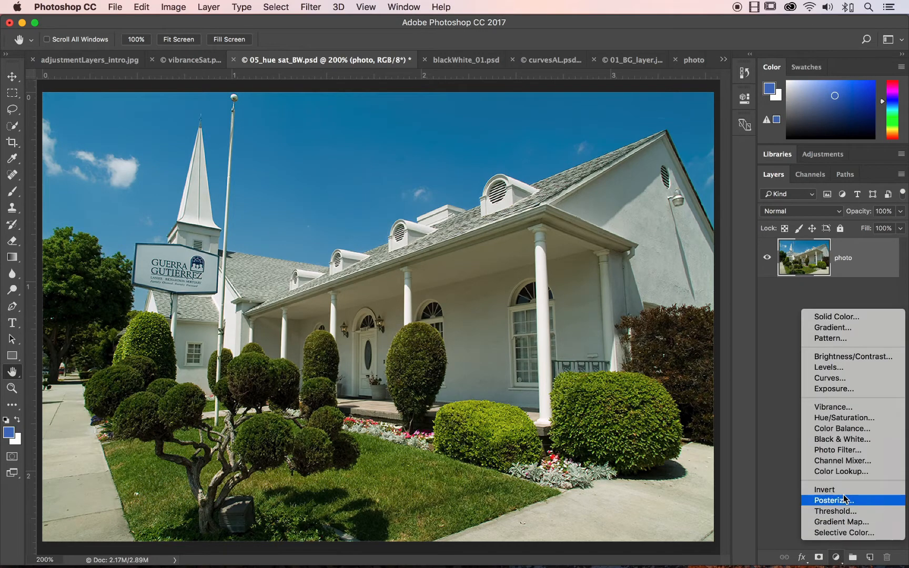
left_click(887, 421)
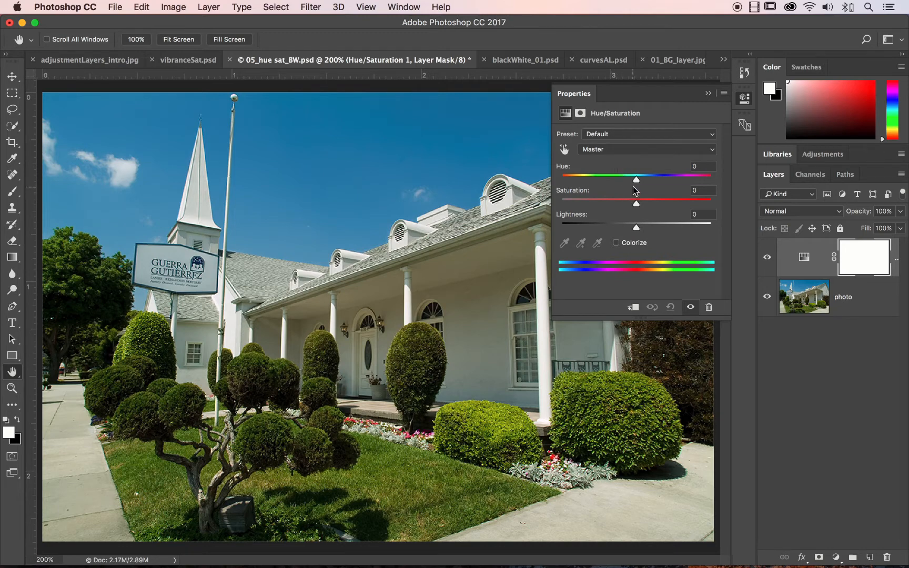
left_click_drag(635, 203, 635, 180)
left_click(636, 149)
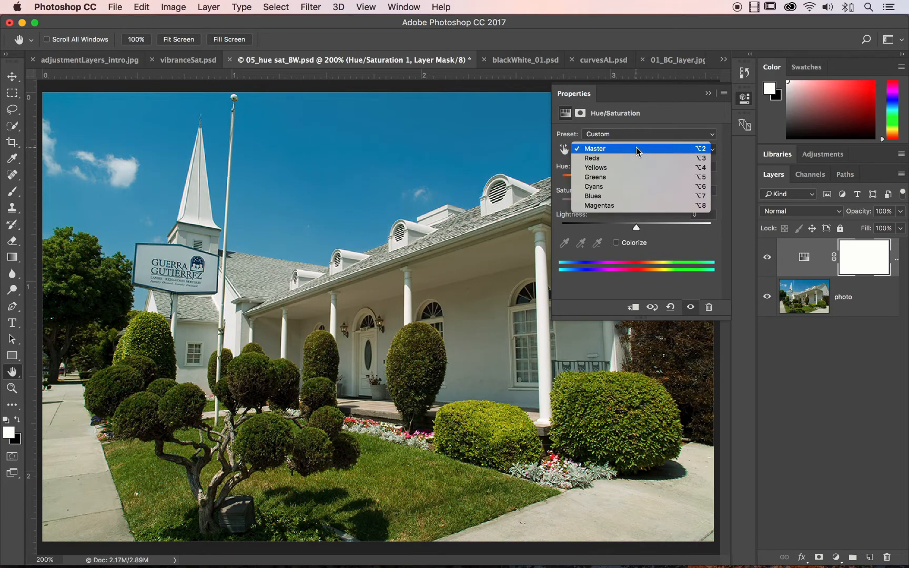
left_click(623, 168)
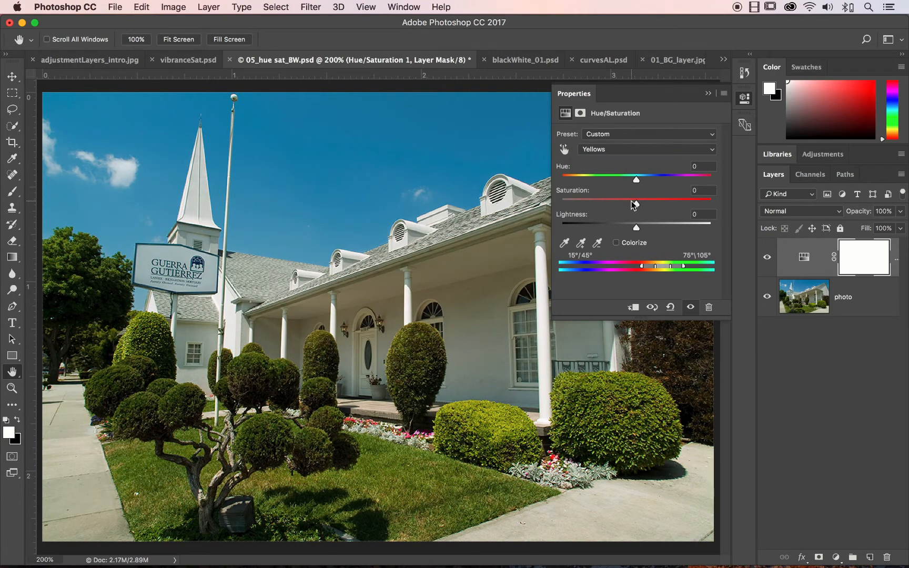
mouse_move(637, 205)
left_mouse_down()
mouse_move(686, 205)
mouse_move(561, 206)
mouse_move(634, 209)
left_mouse_up()
Step: Try the Cyanotype preset on the Hue/Saturation adjustment, and delete its layer
left_click(687, 134)
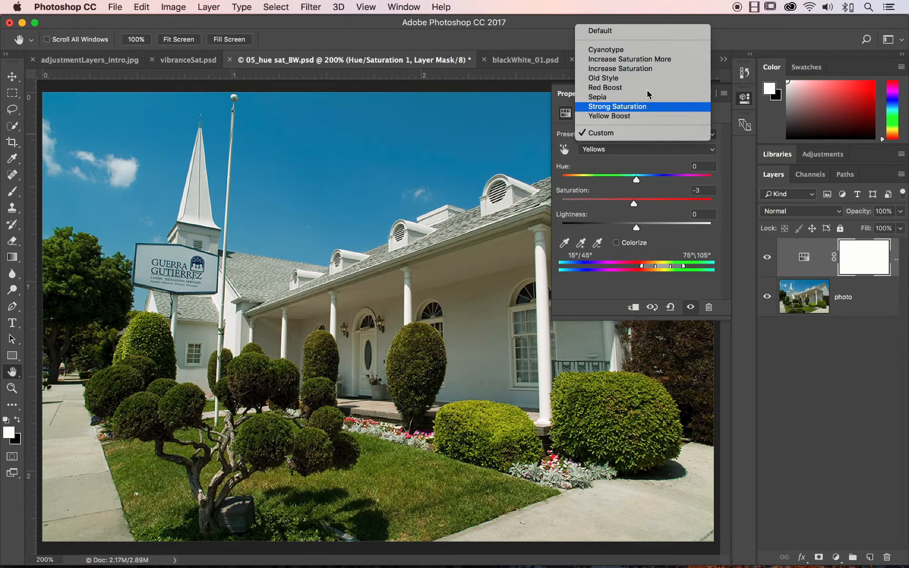
left_click(641, 51)
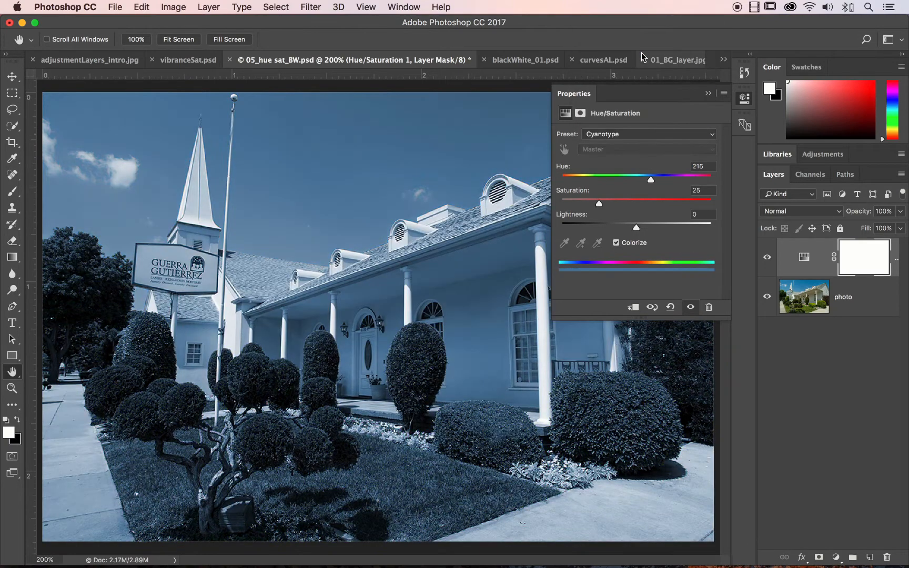
left_click_drag(795, 246, 886, 556)
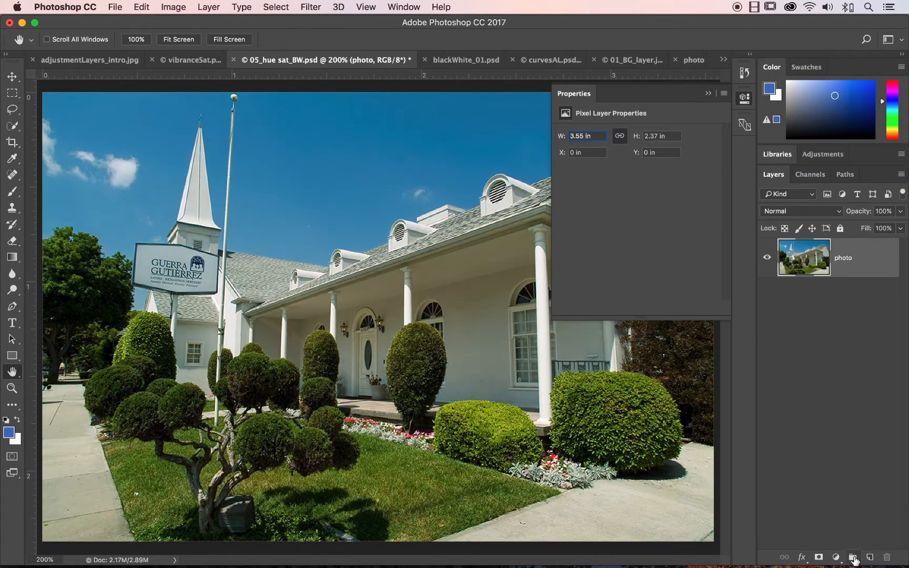
Step: Add a Black & White adjustment layer above the photo layer, trying the Blue Filter and Green Filter presets before applying Infrared
left_click(836, 557)
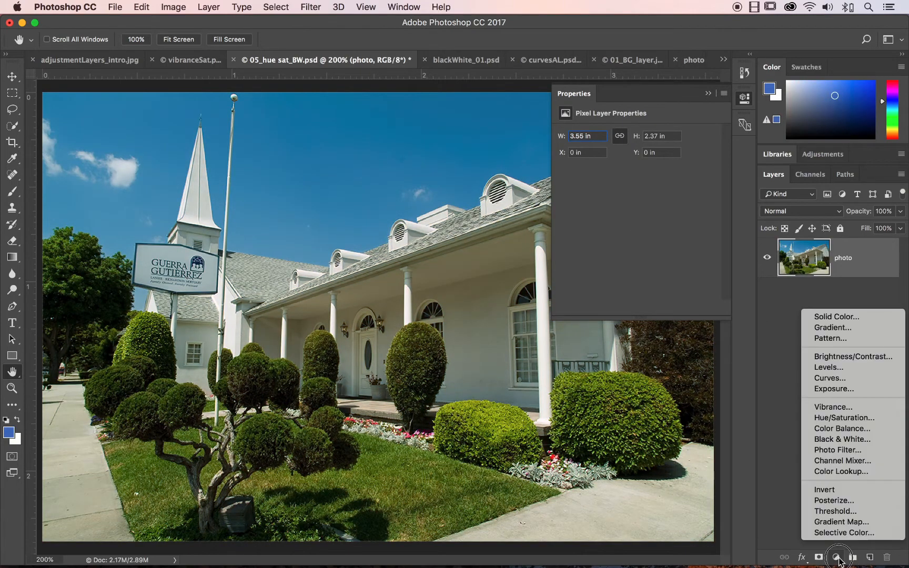
left_click(841, 438)
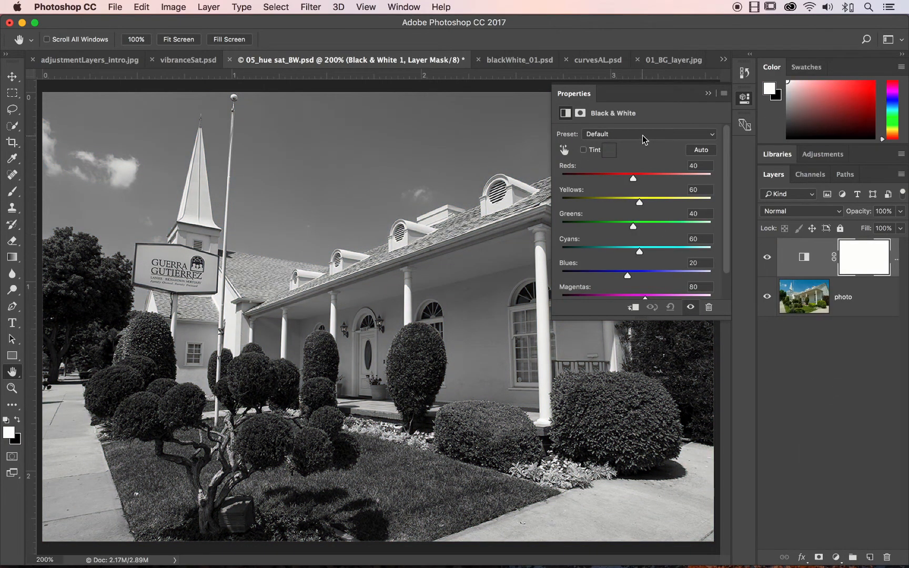
left_click(641, 135)
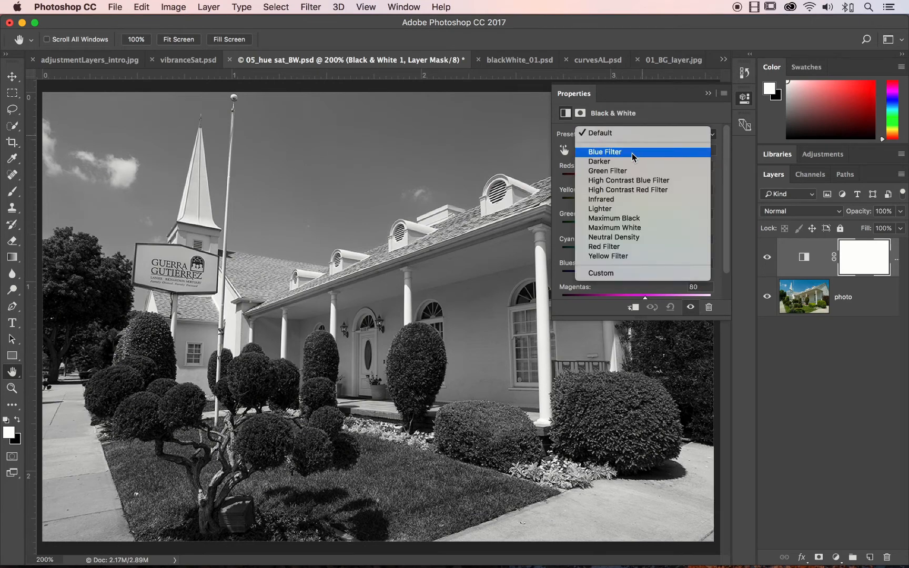
left_click(637, 153)
left_click(634, 136)
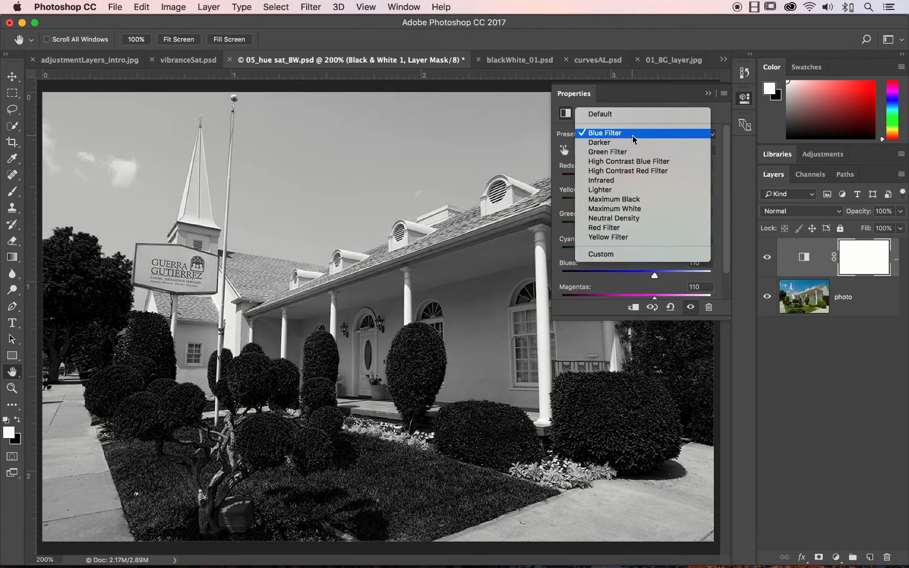
left_click(629, 152)
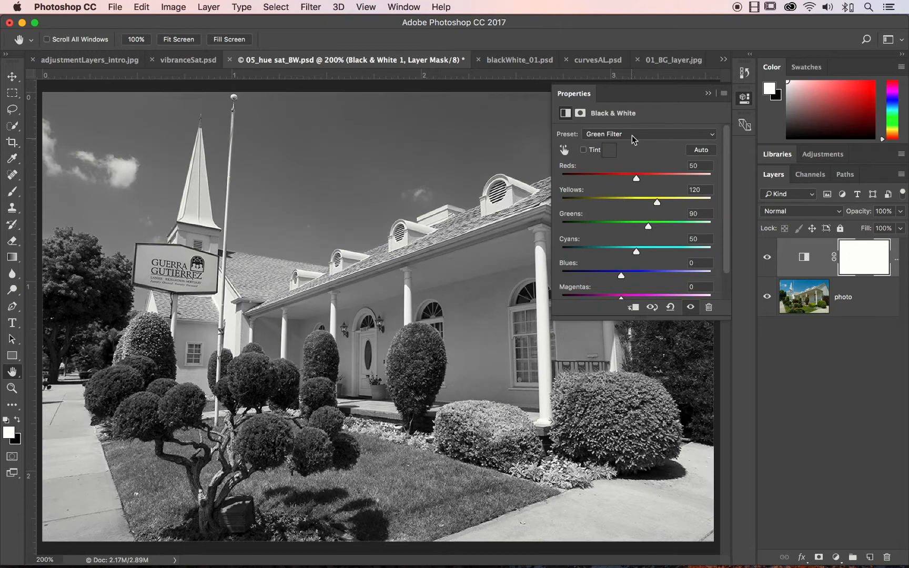
left_click(633, 137)
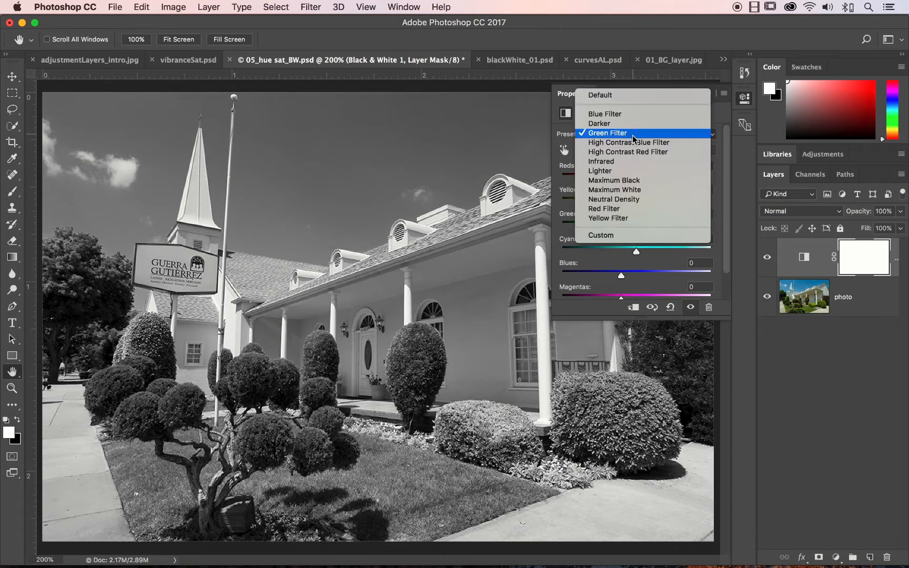
left_click(625, 164)
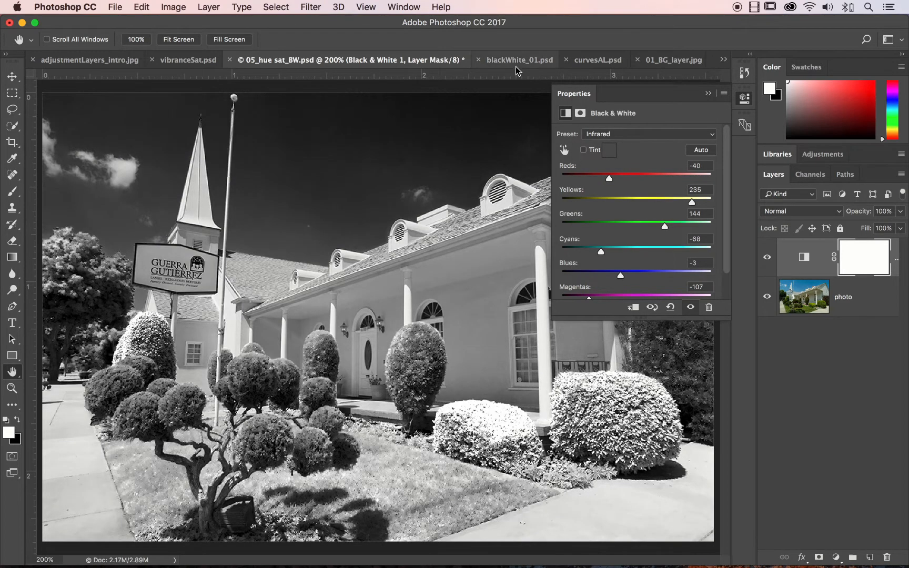
Step: Switch to the blackWhite_01.psd document
left_click(518, 60)
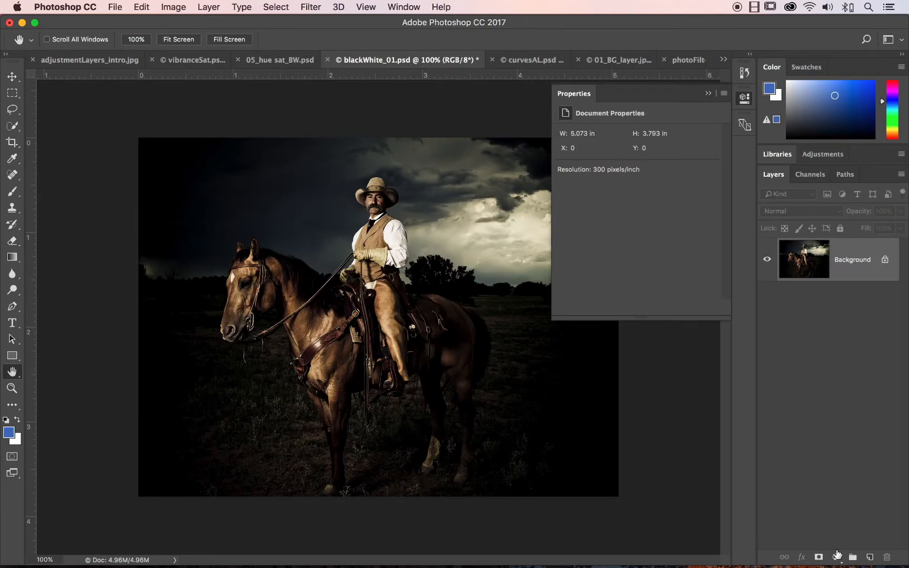
Step: Try the Blue Filter and Green Filter presets on a new Black & White adjustment layer, and delete that layer
left_click(836, 556)
left_click(837, 440)
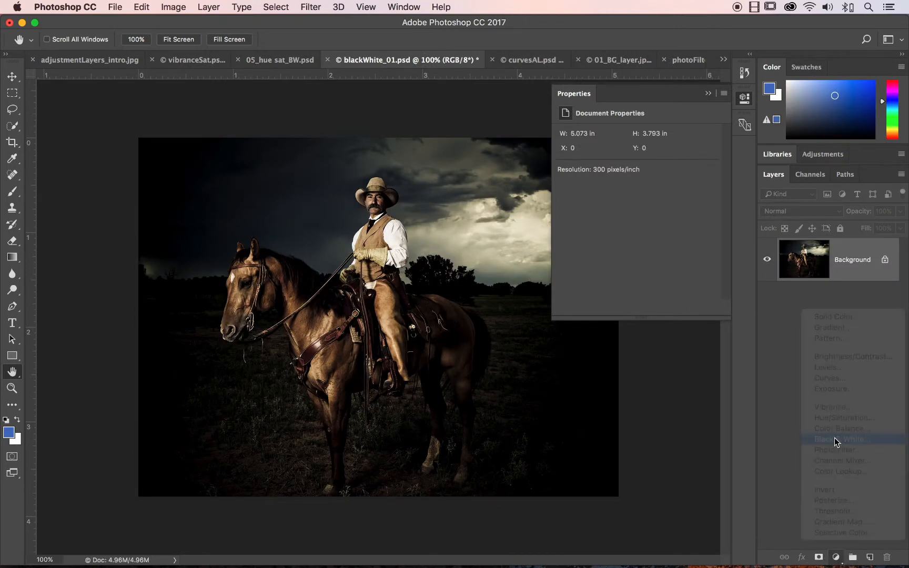
left_click(652, 134)
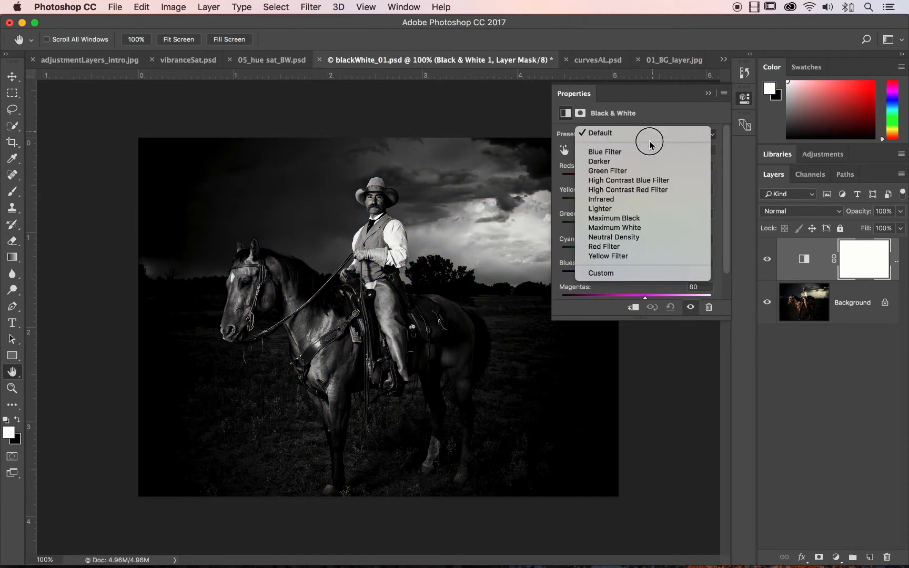
left_click(647, 150)
left_click(651, 136)
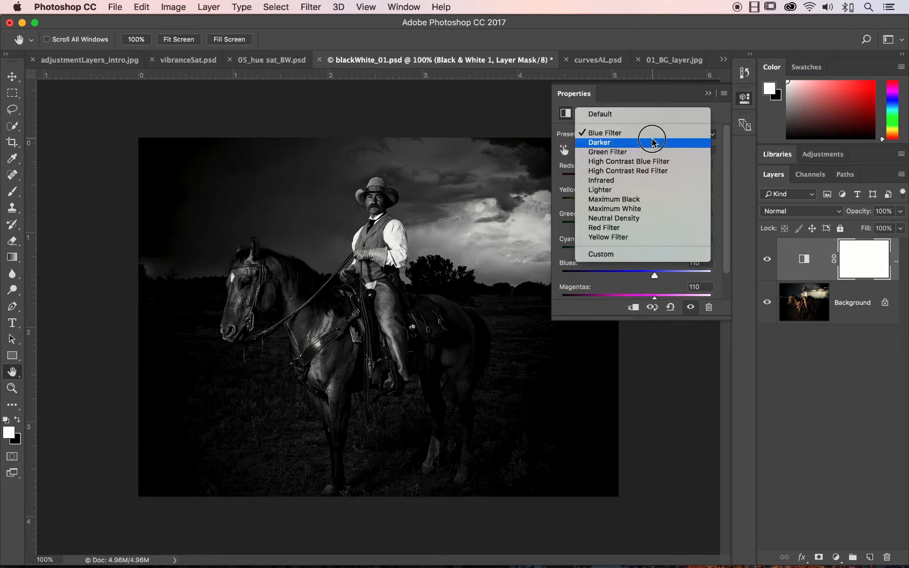
left_click(647, 152)
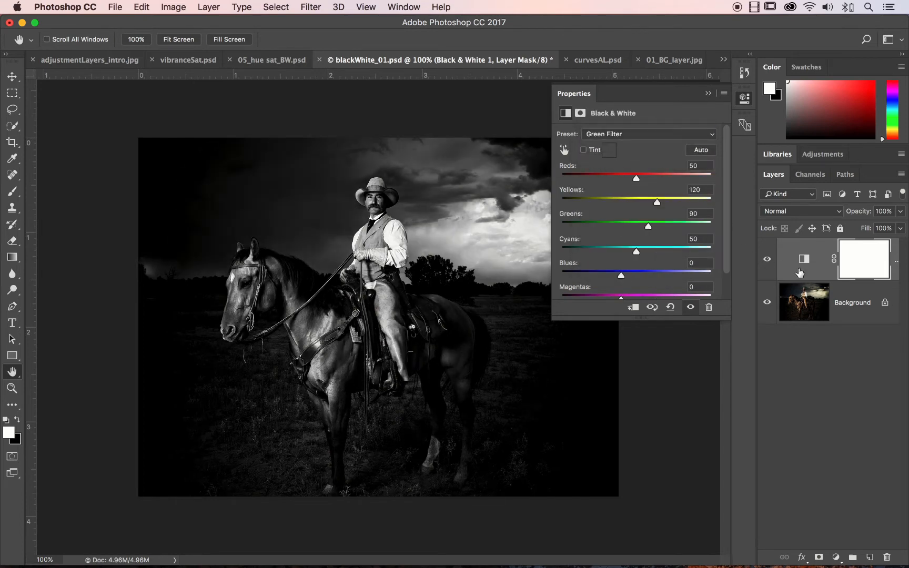
left_click_drag(799, 273, 881, 552)
Step: Add a Levels adjustment layer above the Background and brighten the midtones by setting the middle input level to 1.79
left_click(836, 557)
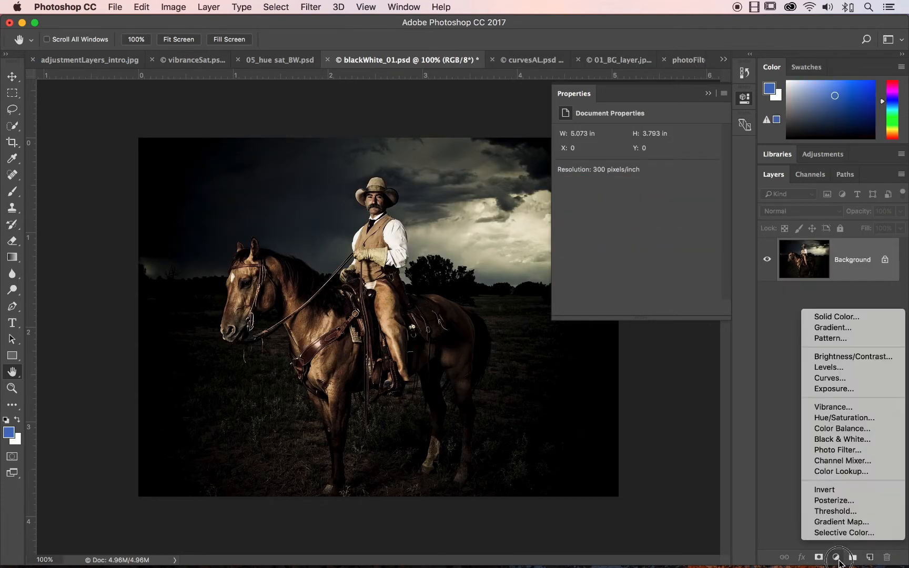
left_click(835, 367)
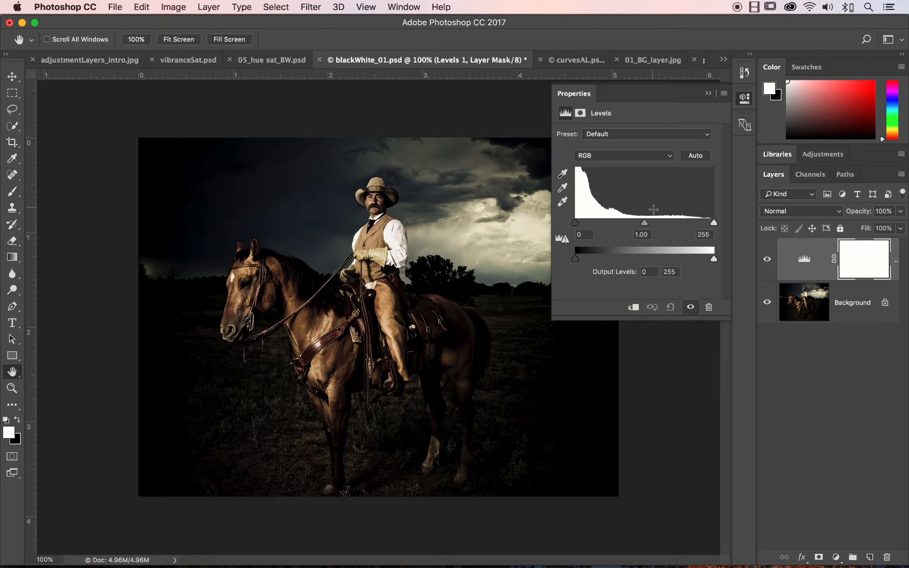
left_click(644, 224)
left_click_drag(644, 228, 618, 228)
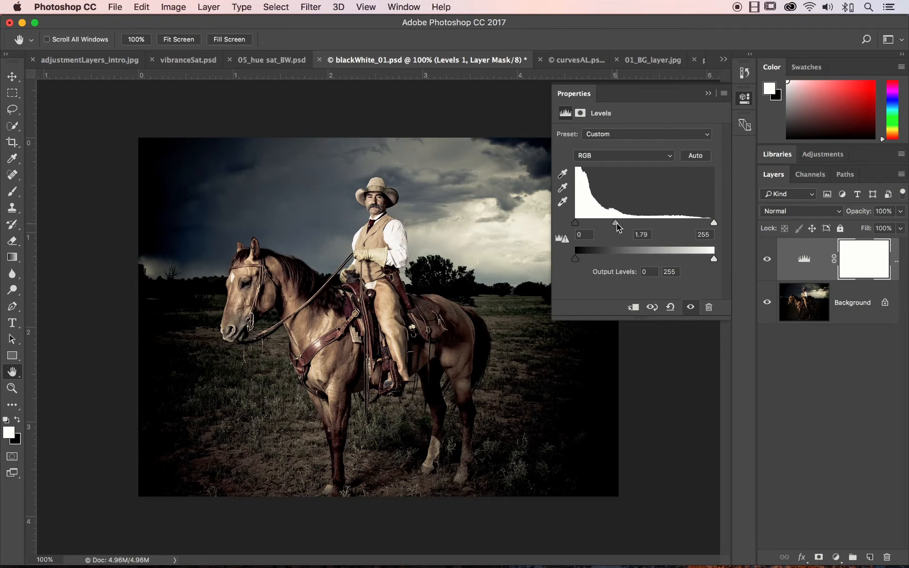
Step: Try darkening the Levels midtones before settling on a middle input level of 1.24, and set the white input level to 206
left_click_drag(617, 223, 655, 228)
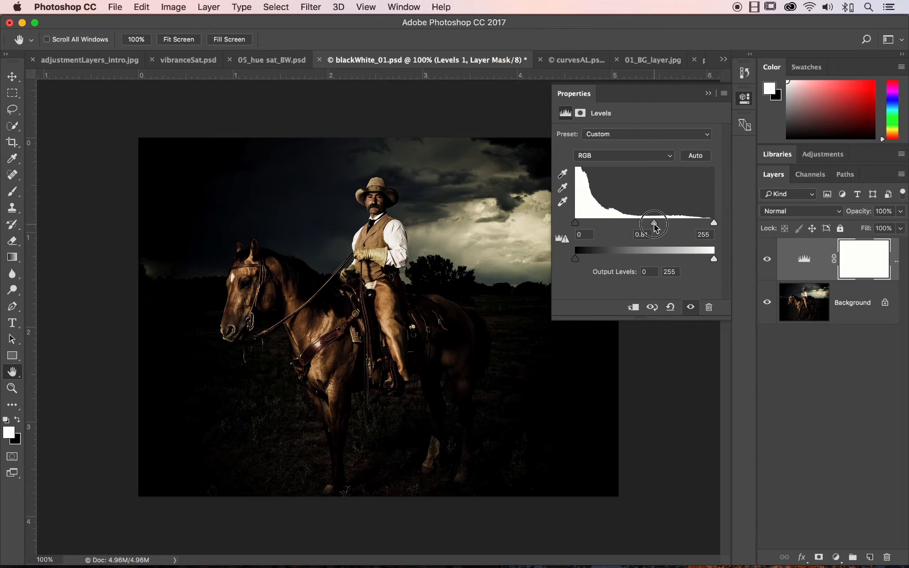
left_click_drag(655, 227, 635, 227)
left_click_drag(713, 224, 687, 224)
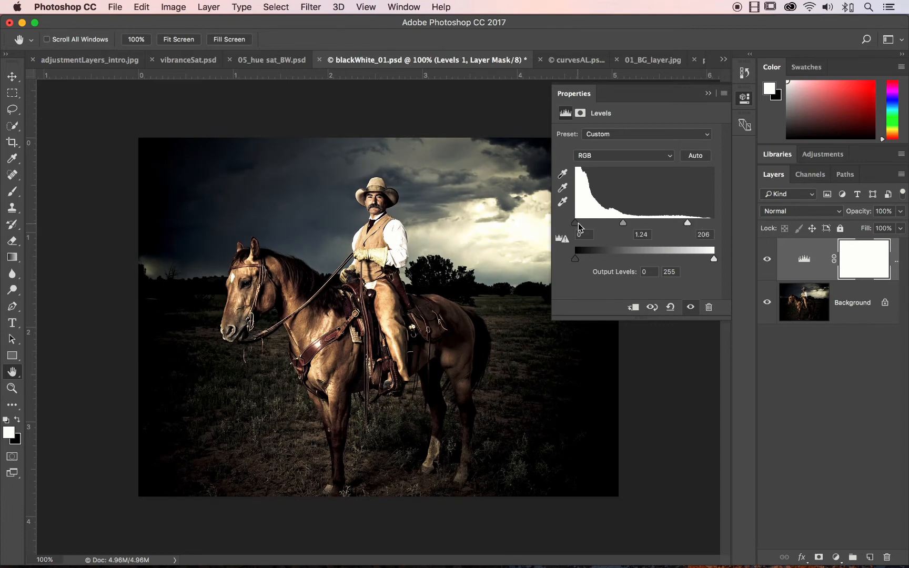
Step: Try a black input level of 10 with a white input level of 220, and settle on black 0 and white 211
mouse_move(575, 223)
left_mouse_down()
mouse_move(602, 227)
mouse_move(580, 227)
left_mouse_up()
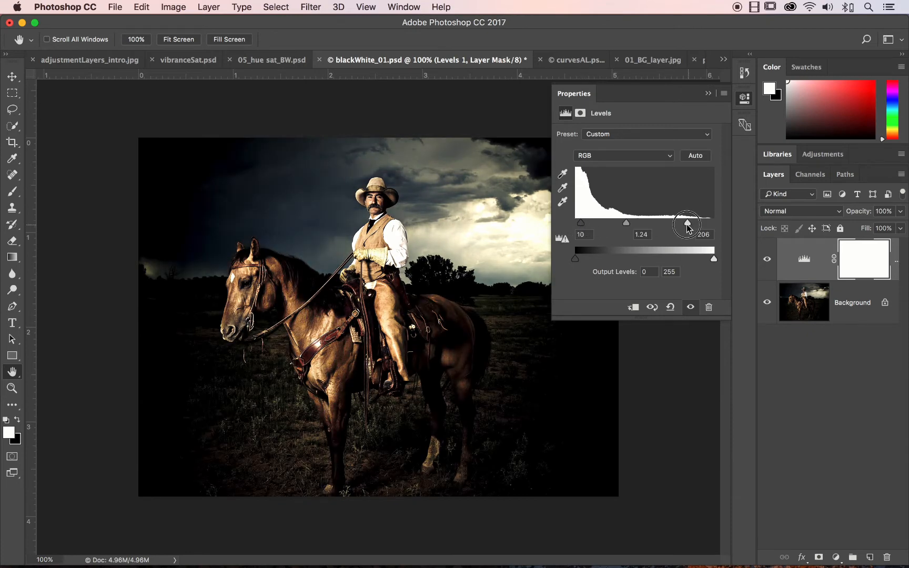
mouse_move(688, 224)
left_mouse_down()
mouse_move(666, 227)
mouse_move(696, 228)
left_mouse_up()
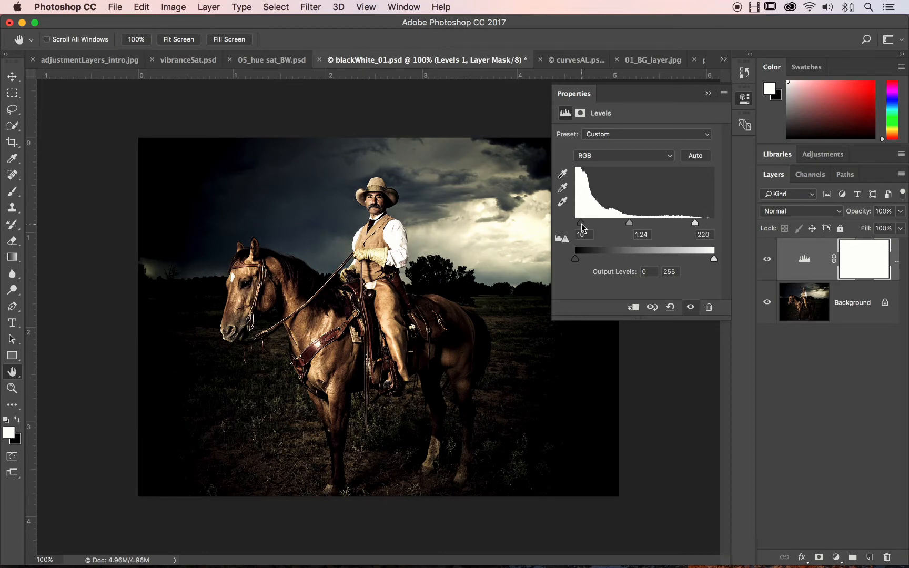
left_click_drag(582, 224, 567, 223)
left_click_drag(696, 225, 727, 228)
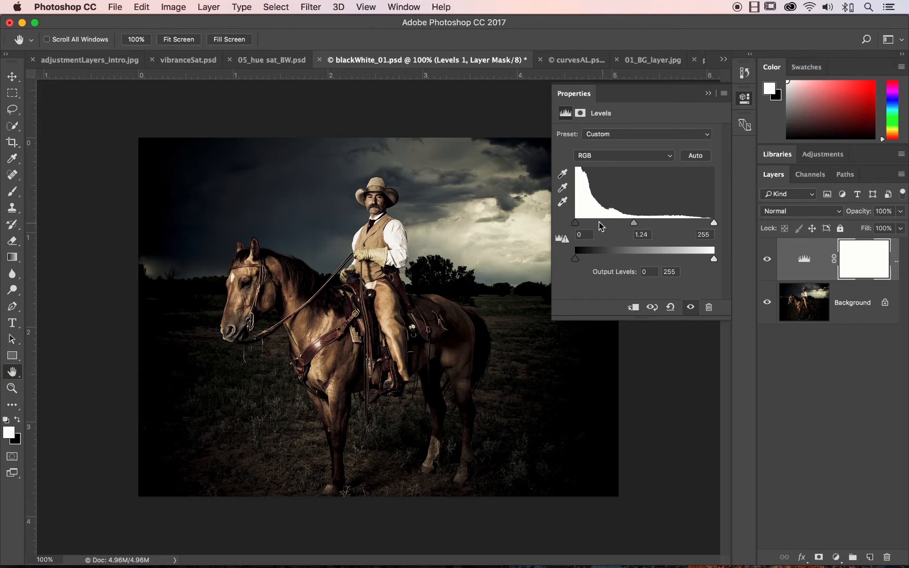
mouse_move(576, 223)
left_mouse_down()
mouse_move(596, 227)
mouse_move(572, 226)
left_mouse_up()
left_click_drag(713, 223, 690, 225)
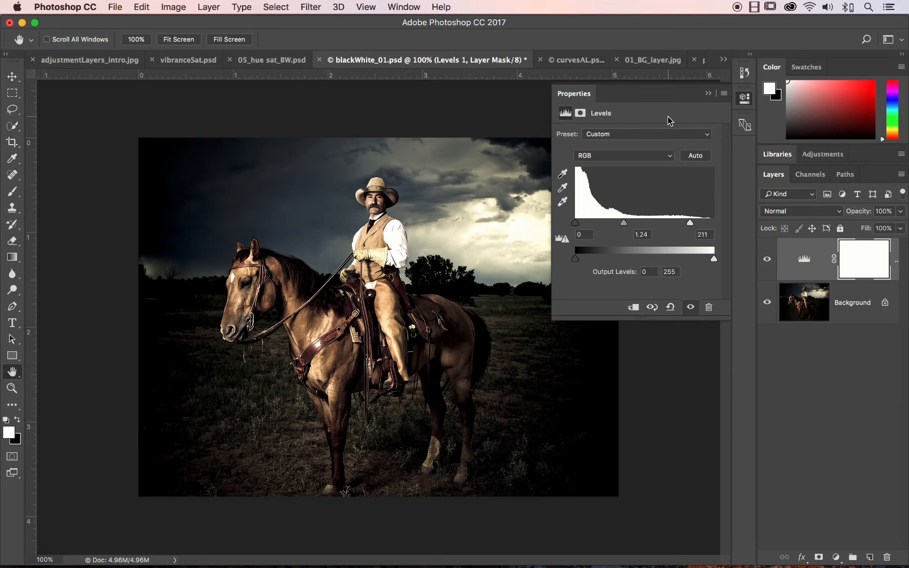
Step: Switch to the curvesAL.psd document and add a Curves adjustment layer above the Background
left_click(582, 66)
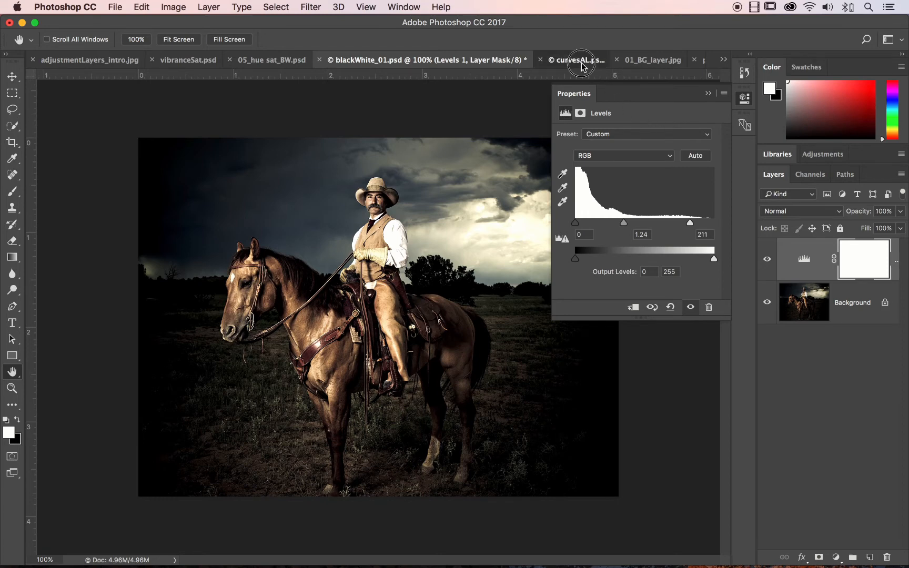
left_click(708, 95)
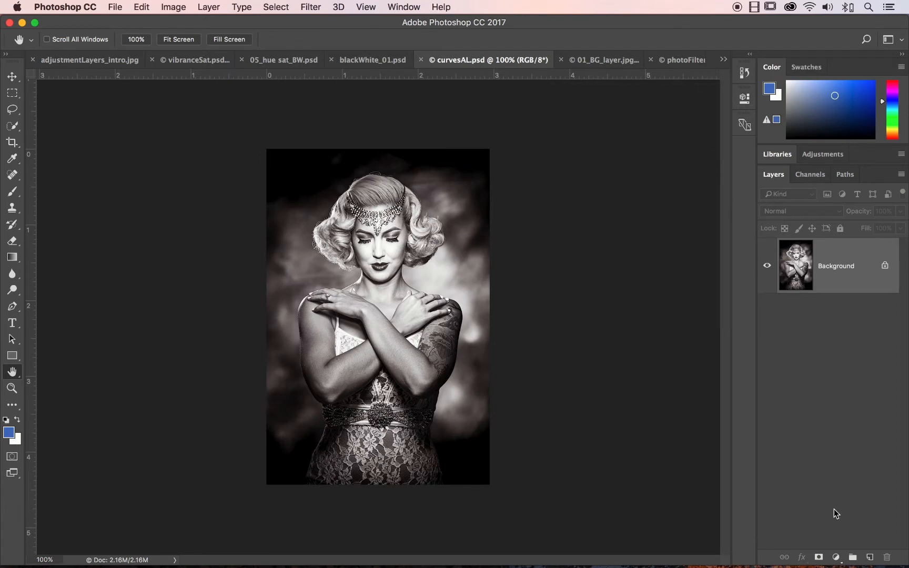
left_click(835, 557)
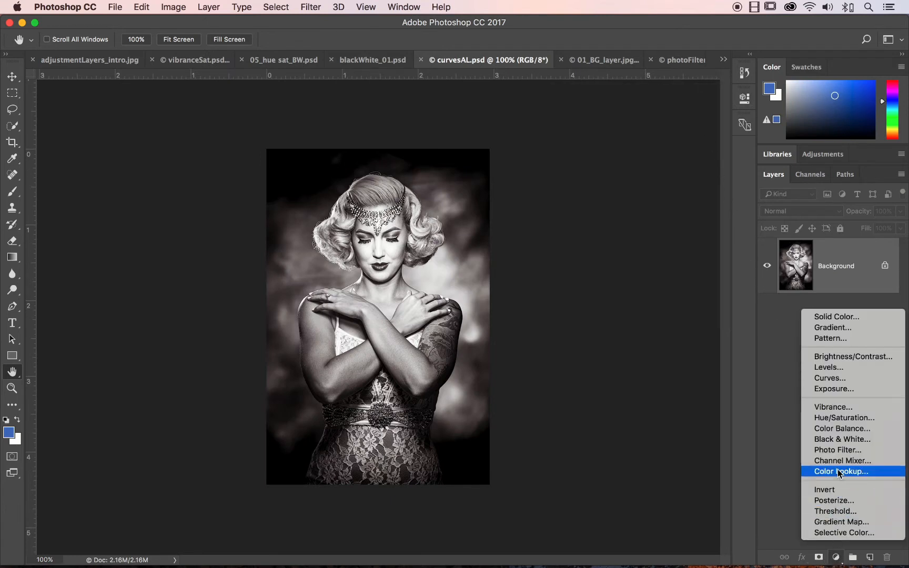
left_click(862, 378)
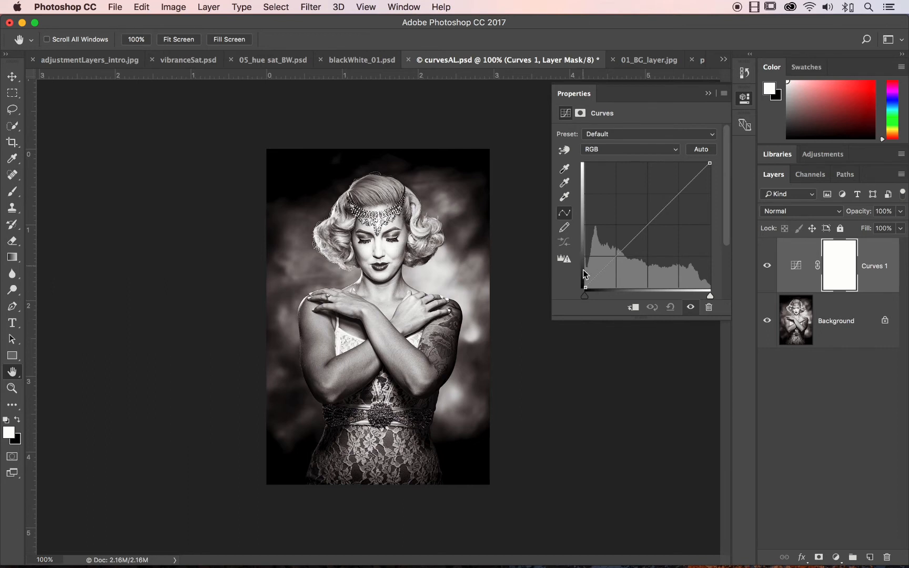
Step: Shape a contrast curve by lowering a shadow point at the quarter tones and anchoring points at the midtones and three-quarter highlights
left_click(615, 256)
left_click_drag(614, 256, 614, 267)
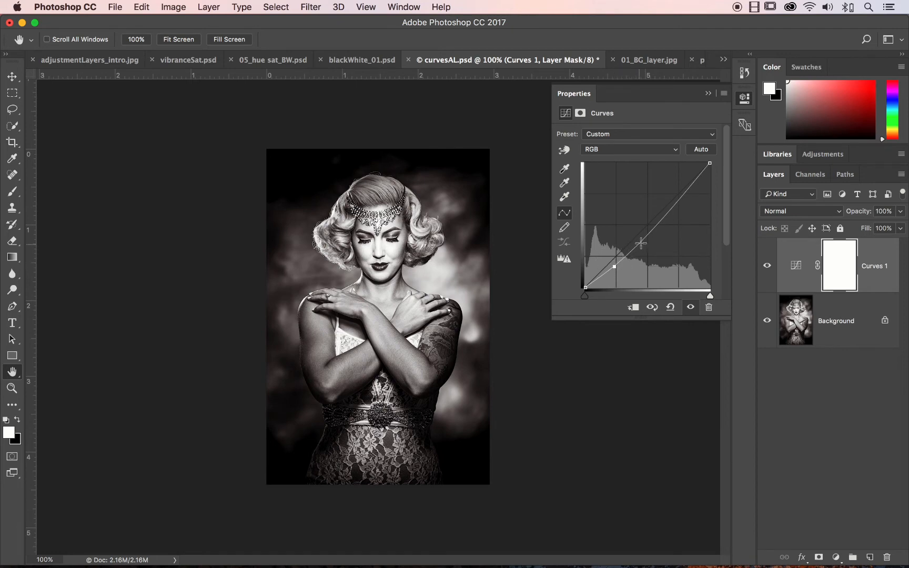
left_click_drag(647, 231, 647, 225)
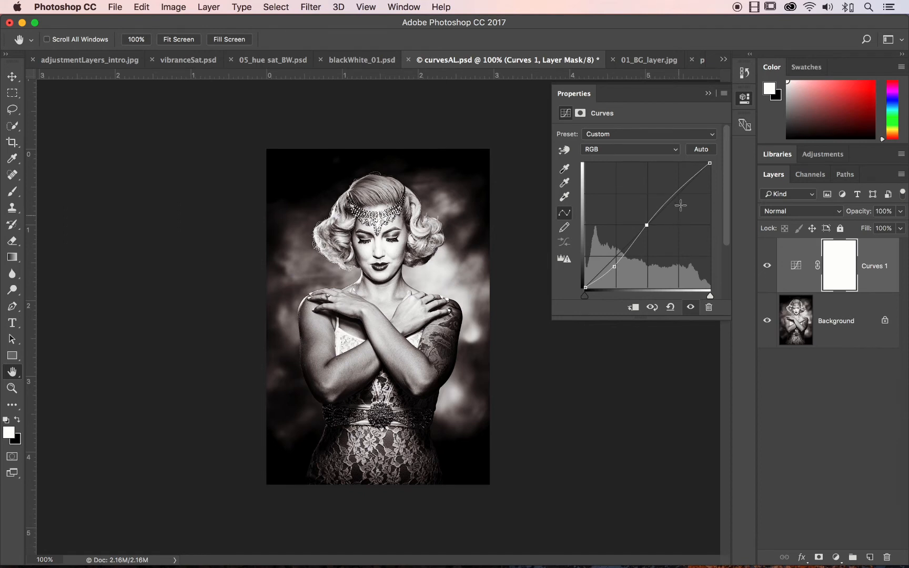
mouse_move(680, 193)
left_mouse_down()
mouse_move(678, 172)
mouse_move(673, 217)
mouse_move(679, 193)
left_mouse_up()
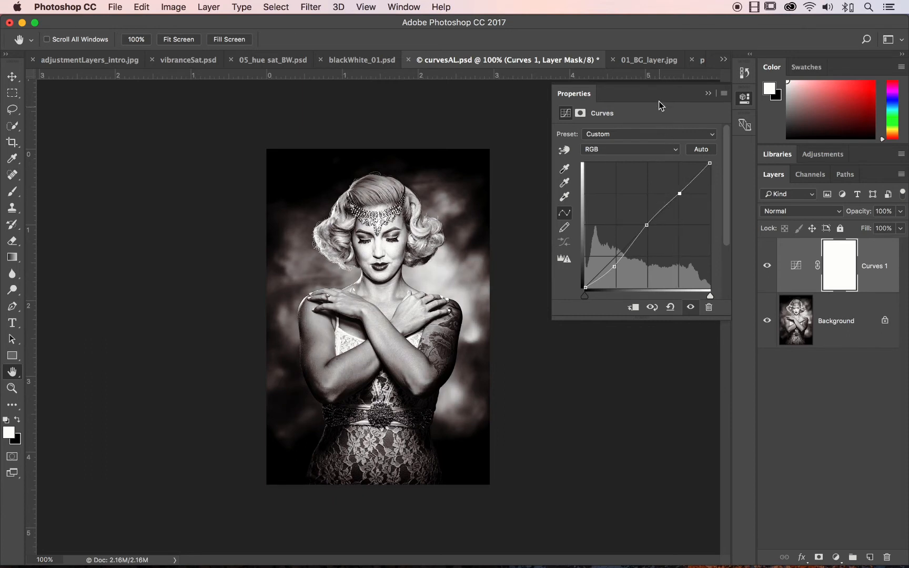
Step: Switch to the 01_BG_layer.jpg document and add a Brightness/Contrast adjustment layer above the Background
left_click(650, 59)
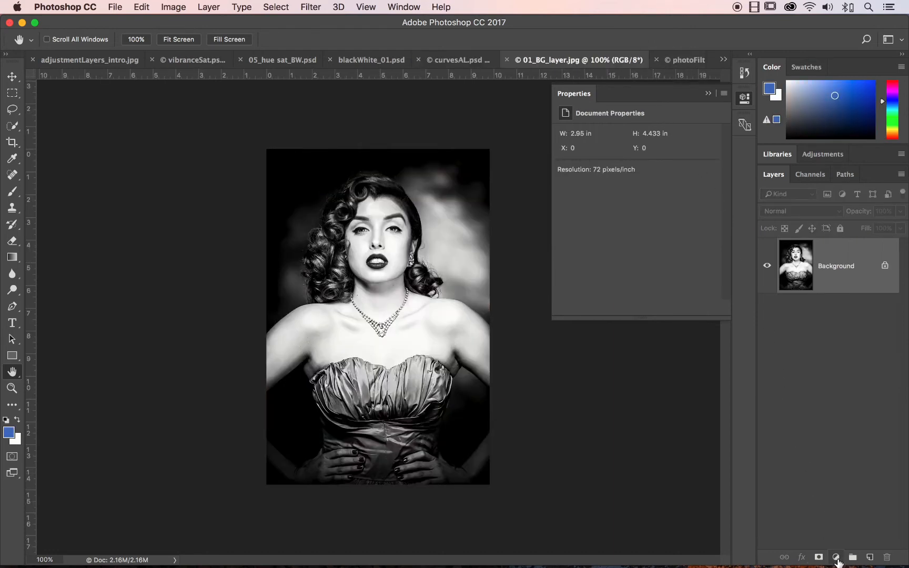
left_click(836, 557)
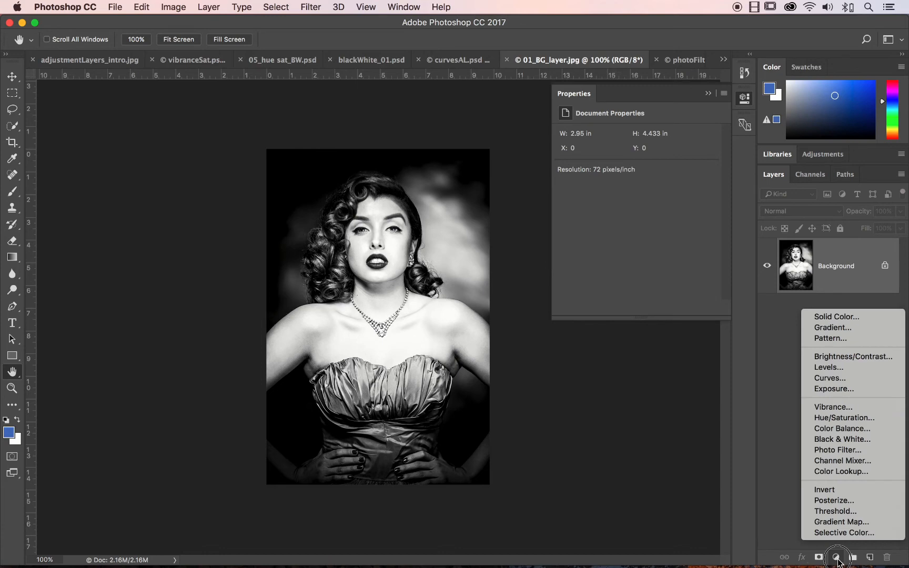
left_click(841, 357)
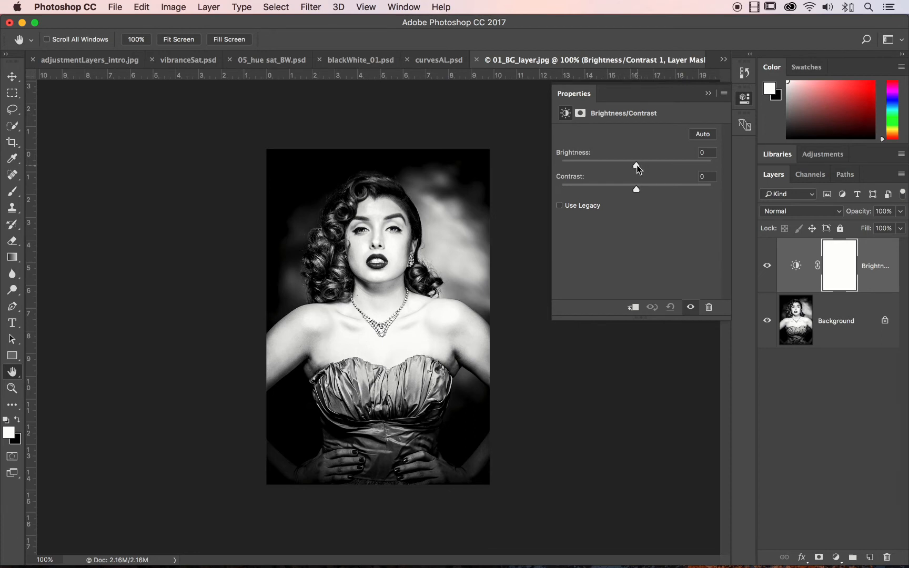
Step: Darken the photo through the Brightness/Contrast layer's settings and collapse its properties
left_click_drag(637, 166, 639, 192)
mouse_move(640, 190)
left_mouse_down()
mouse_move(662, 194)
mouse_move(606, 192)
mouse_move(640, 192)
left_mouse_up()
left_click(708, 94)
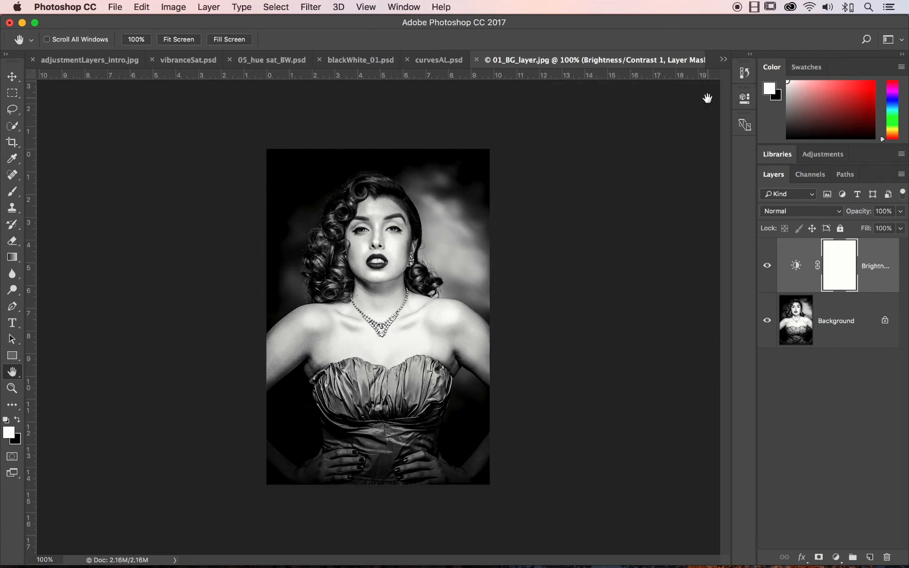
Step: Switch to the photoFilterAL.psd document and add a Photo Filter adjustment layer above the Background
left_click(722, 61)
left_click(720, 59)
left_click(723, 60)
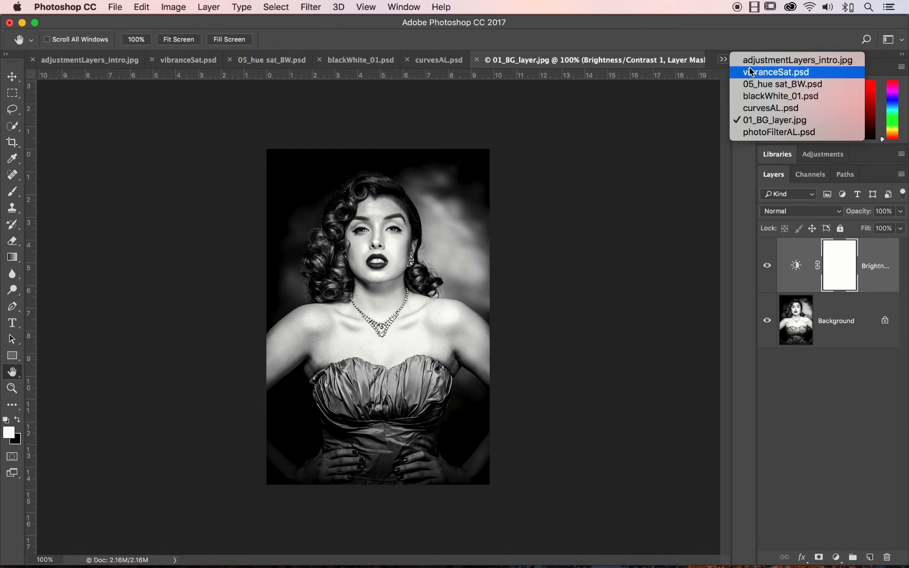
left_click(764, 132)
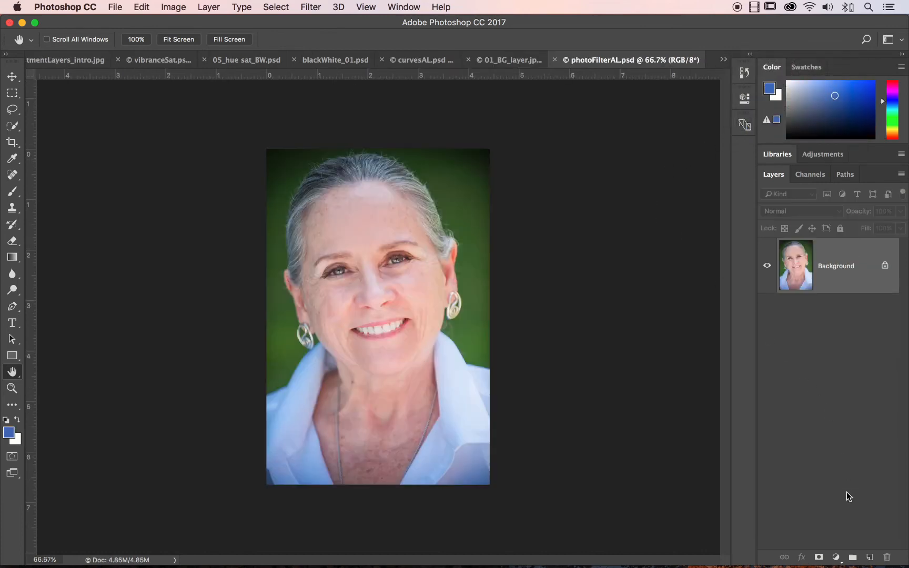
left_click(836, 557)
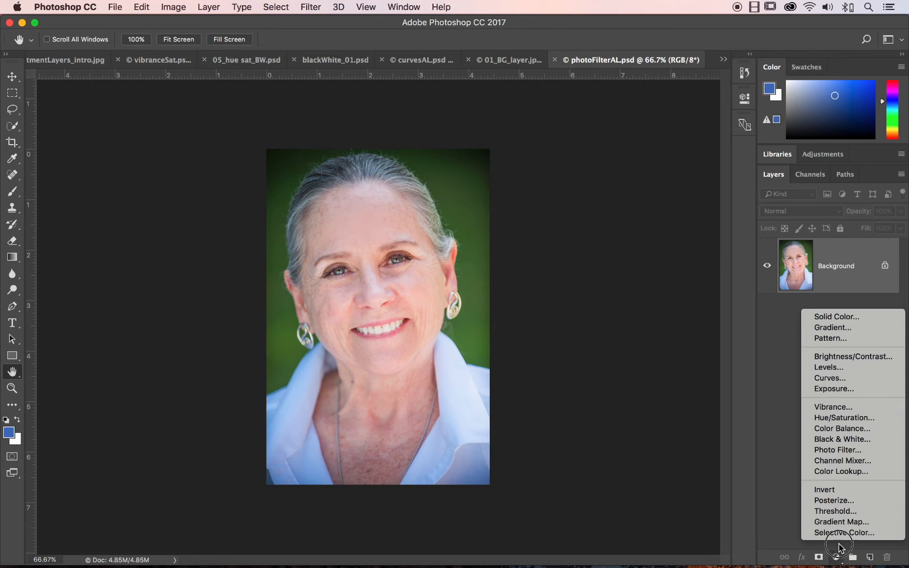
left_click(842, 450)
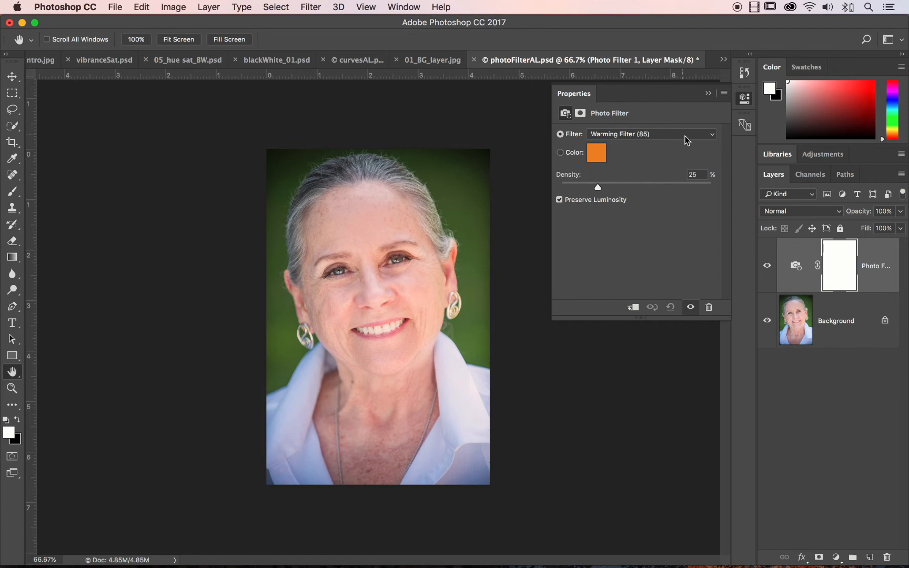
Step: Try the Magenta filter on the Photo Filter layer and return to Warming Filter (85)
left_click(711, 135)
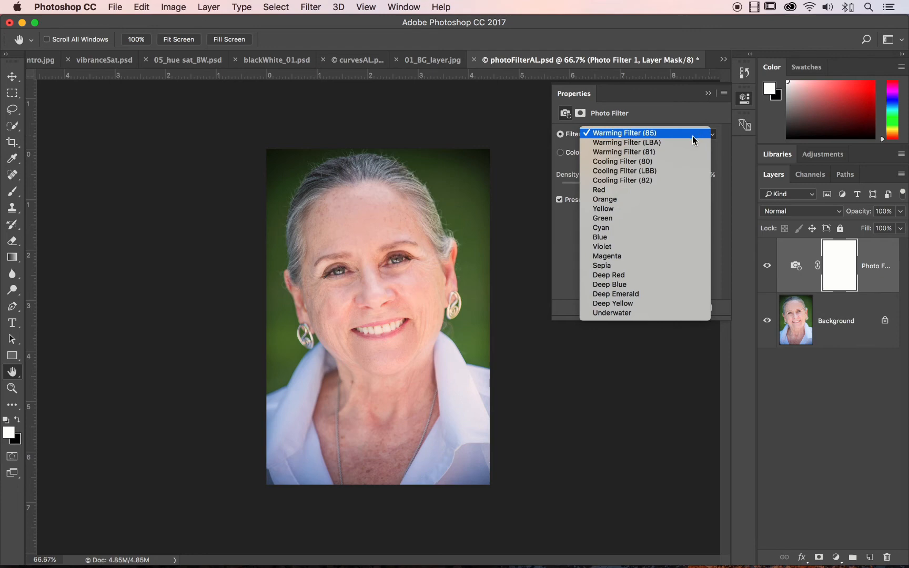
left_click(655, 256)
left_click(712, 141)
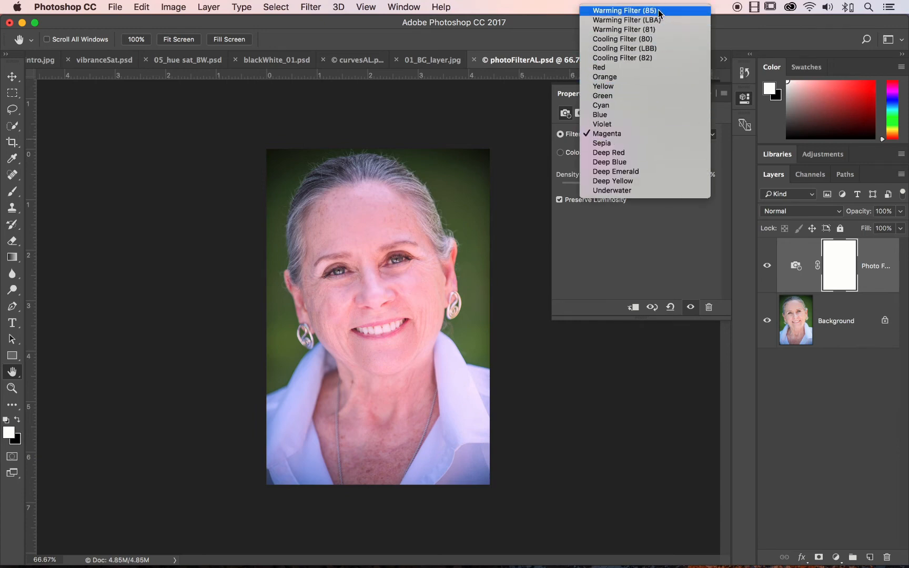
left_click(658, 11)
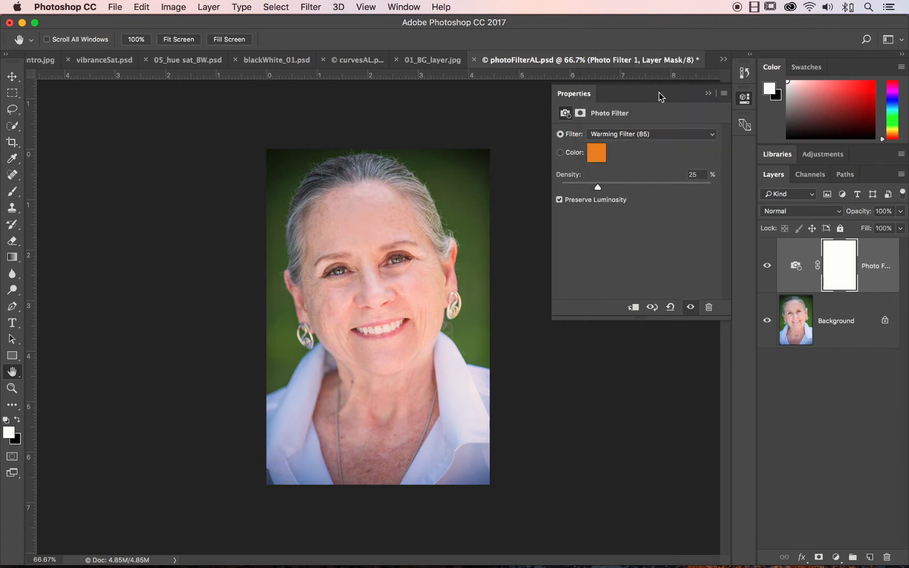
left_click(661, 135)
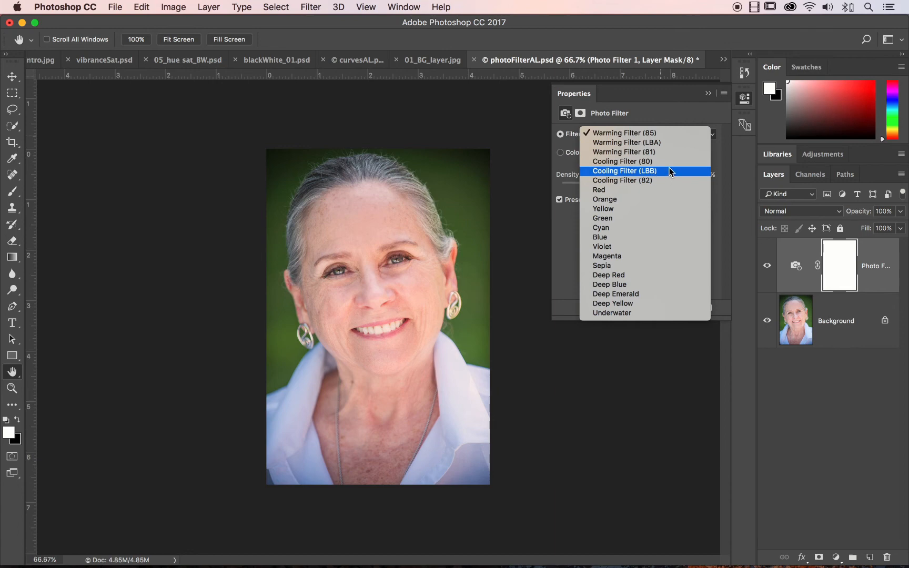
left_click(666, 136)
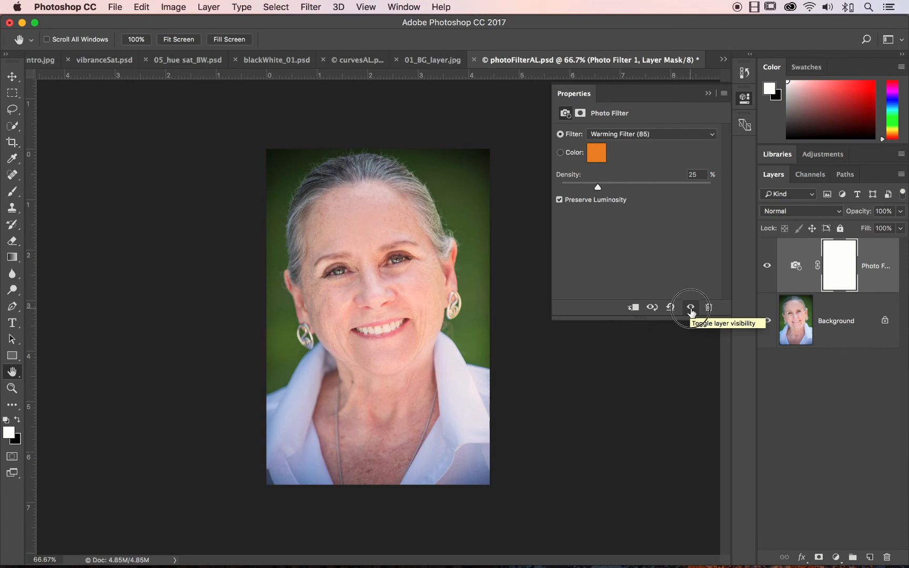
Step: Toggle the Photo Filter layer's visibility off and on to compare the portrait with and without the warming effect
left_click(690, 309)
left_click(690, 309)
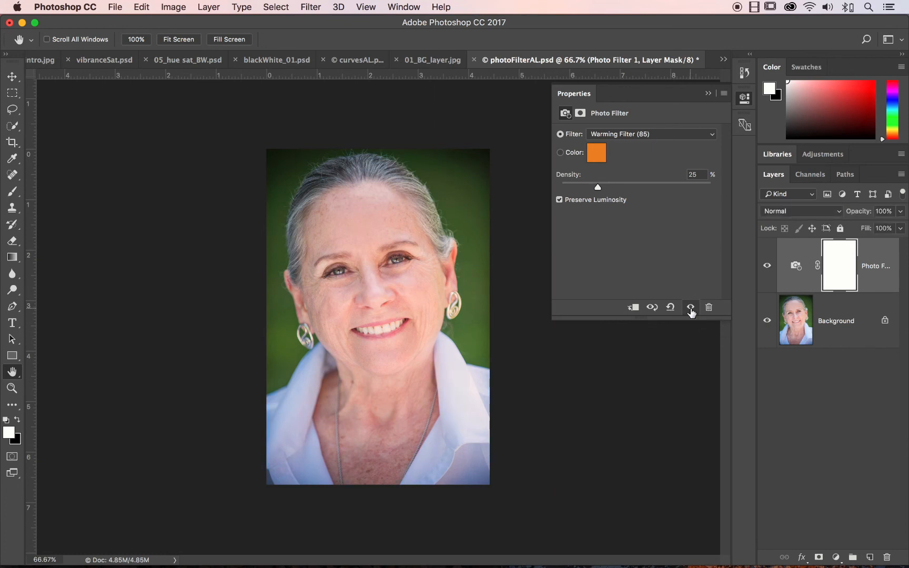
left_click(690, 309)
left_click(690, 310)
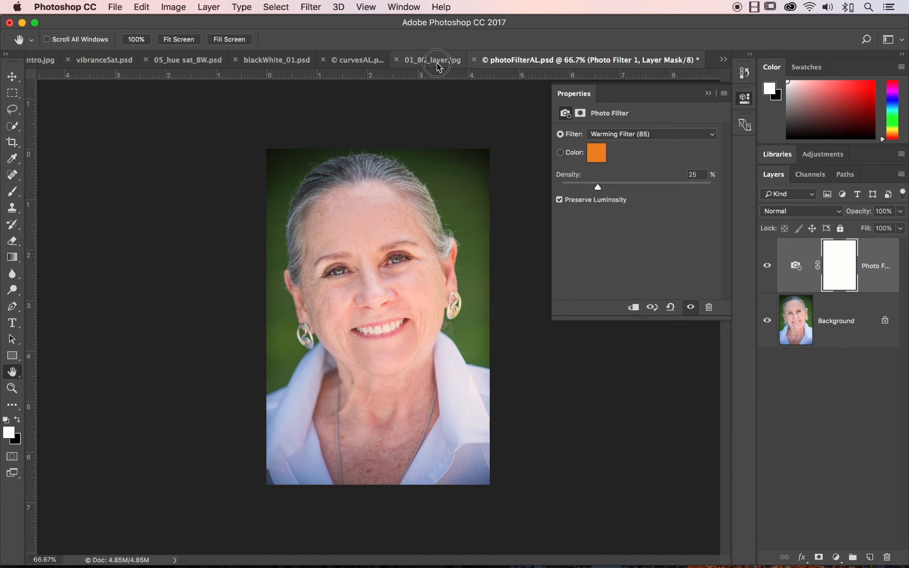
Step: Switch back to 01_BG_layer.jpg and delete its Brightness/Contrast adjustment layer
left_click(457, 60)
left_click_drag(780, 257, 888, 558)
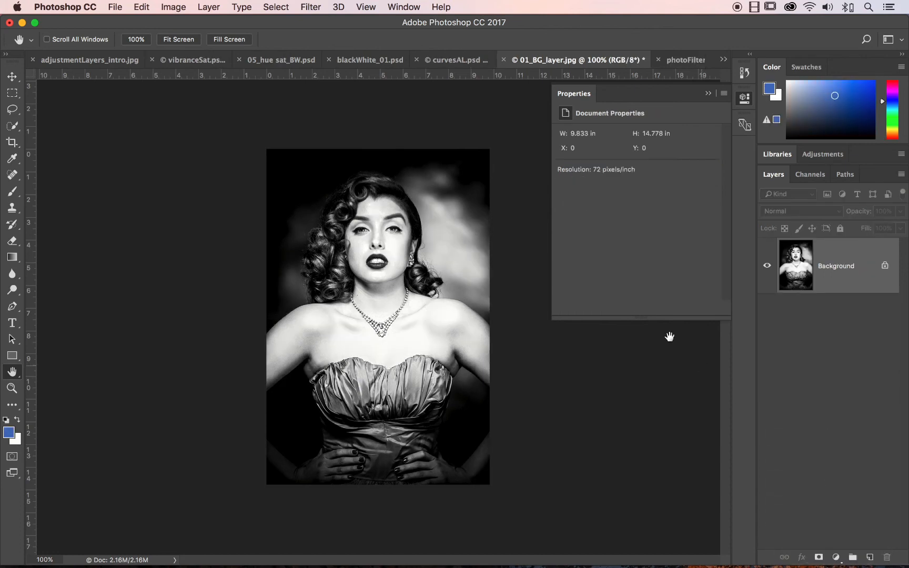
Step: Display the history of 01_BG_layer.jpg and enlarge its list to show every state
left_click(400, 7)
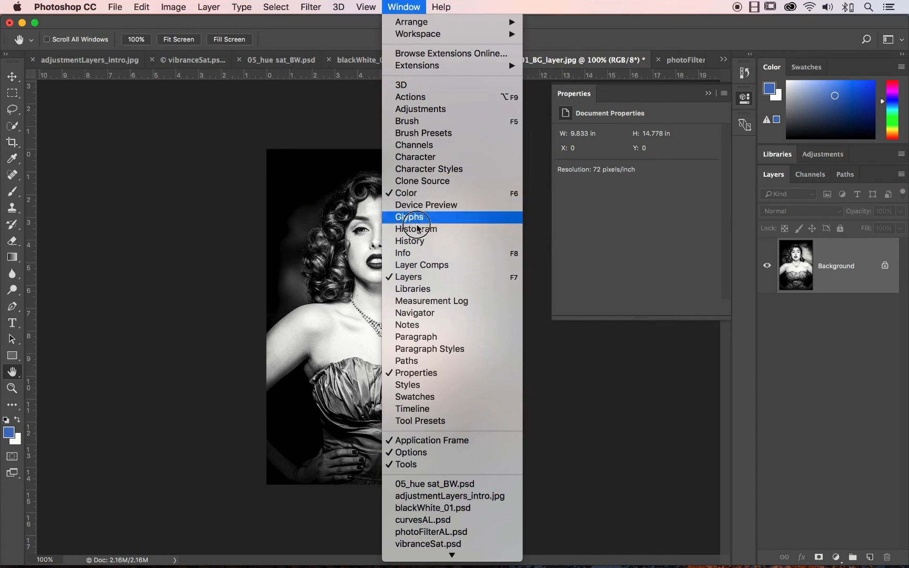
left_click(410, 240)
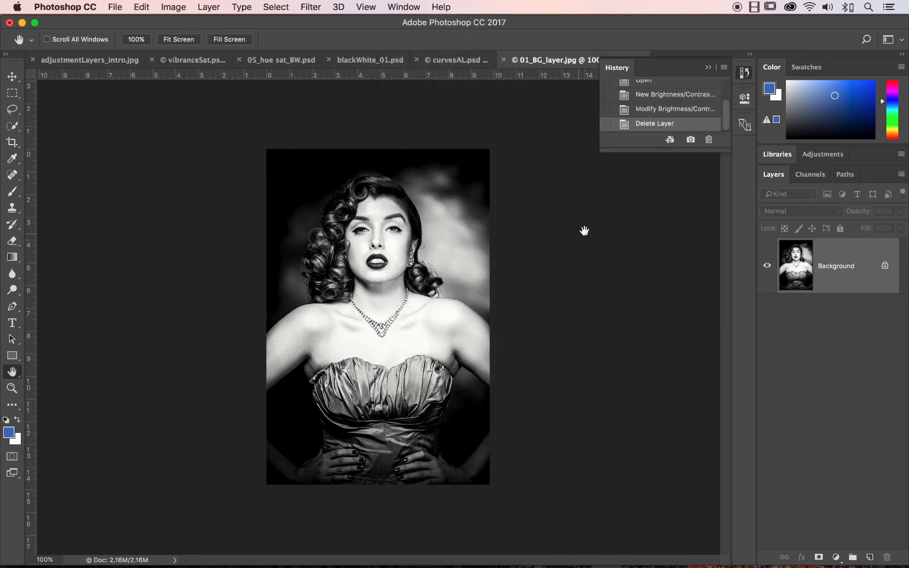
left_click_drag(603, 153, 620, 274)
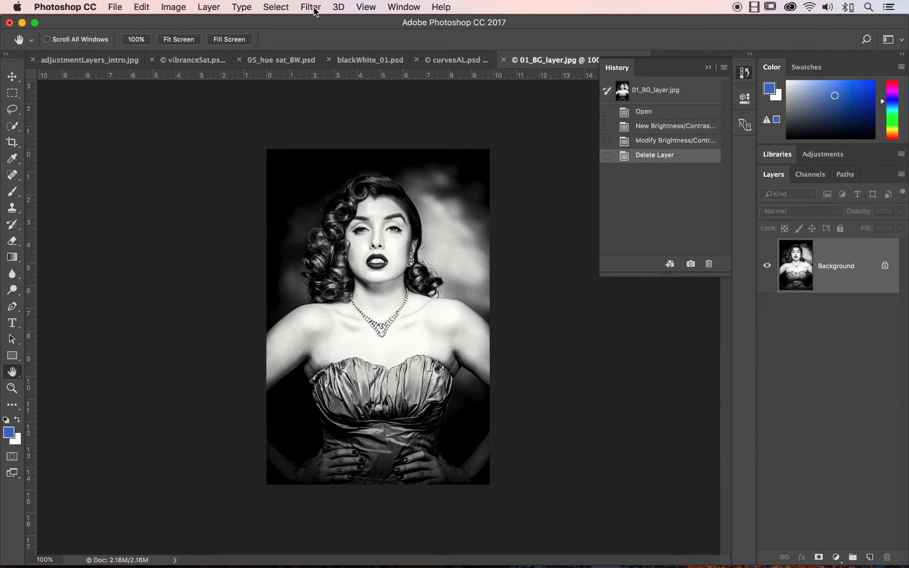
Step: Step back through the history states, restore Delete Layer, and revert the photo to its Open state
left_click(650, 140)
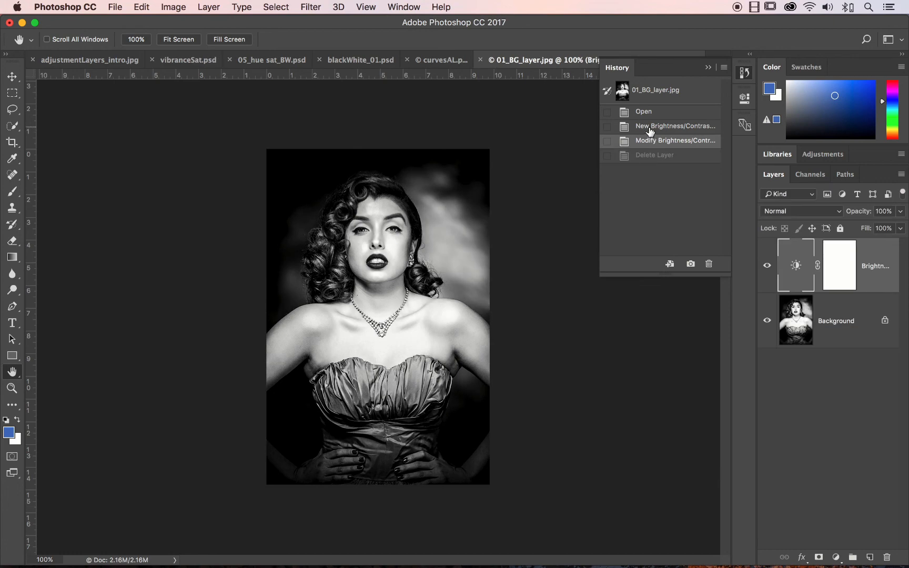
left_click(650, 128)
left_click(648, 113)
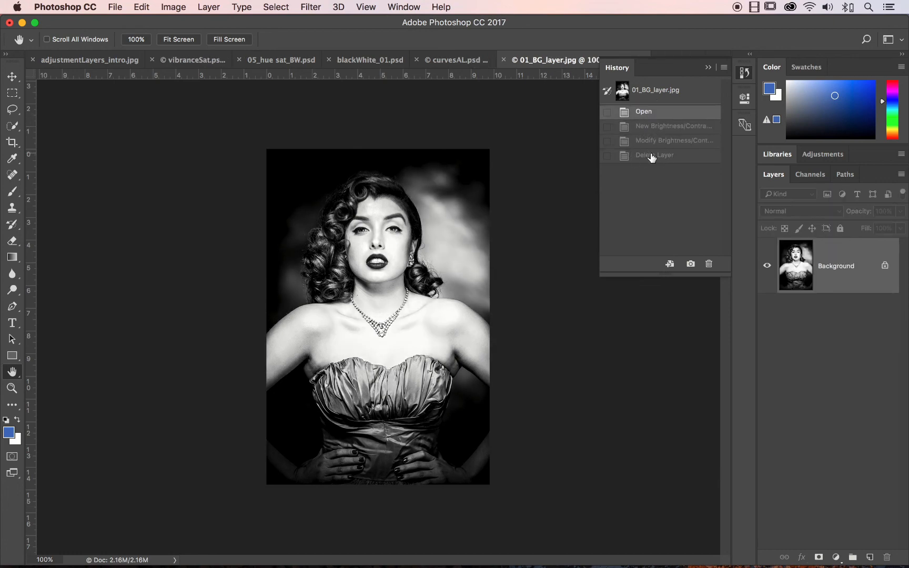
left_click(652, 157)
left_click(648, 114)
left_click(403, 7)
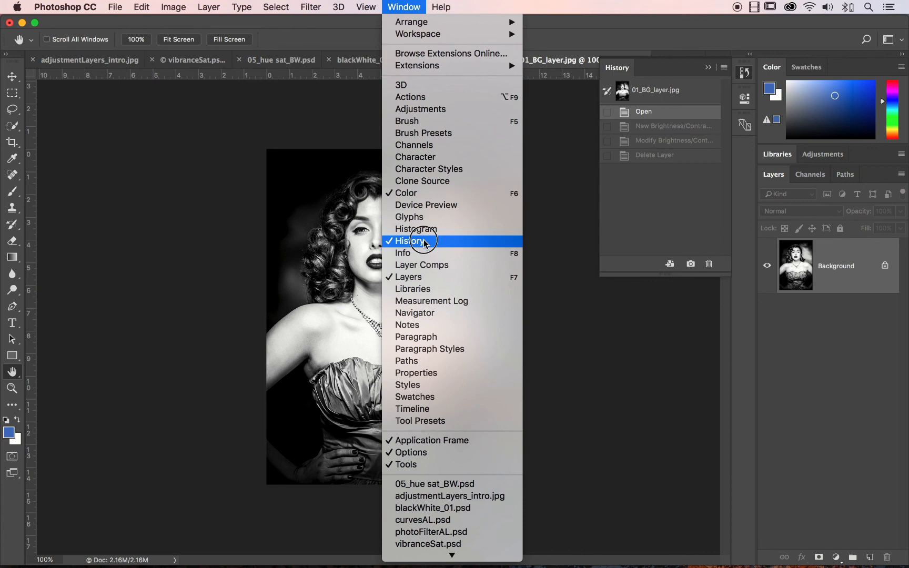
Step: Apply the Oil Paint filter to the Background photo with the existing brush and lighting settings, turning on its preview
left_click(636, 221)
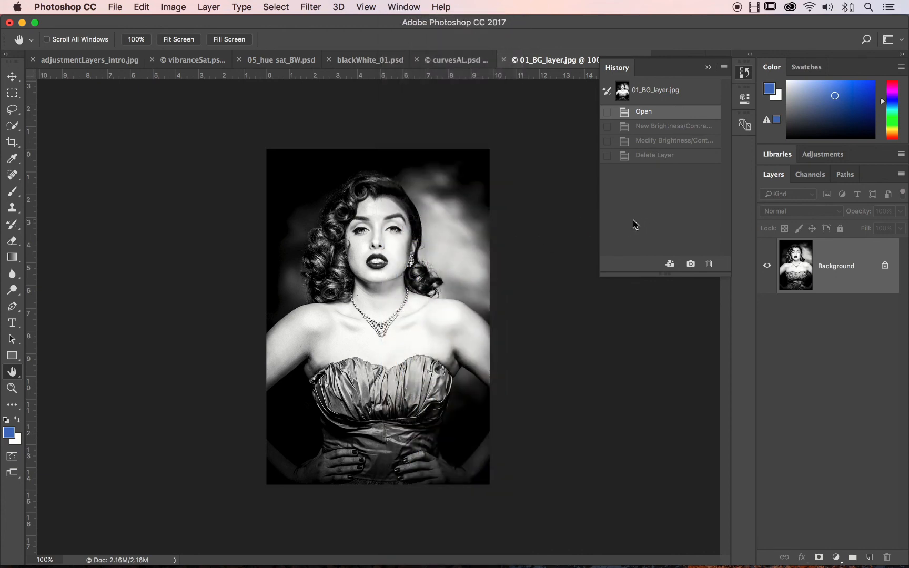
left_click(311, 7)
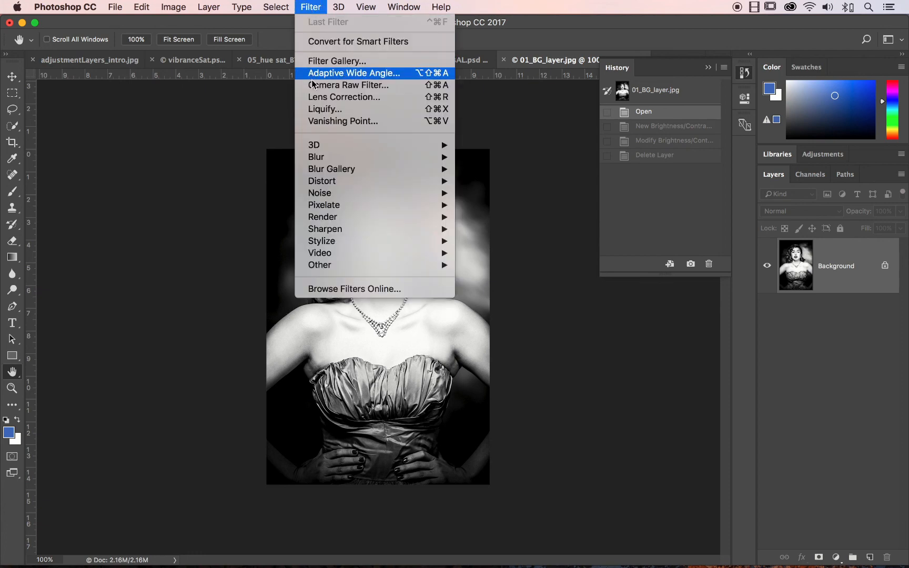
mouse_move(348, 242)
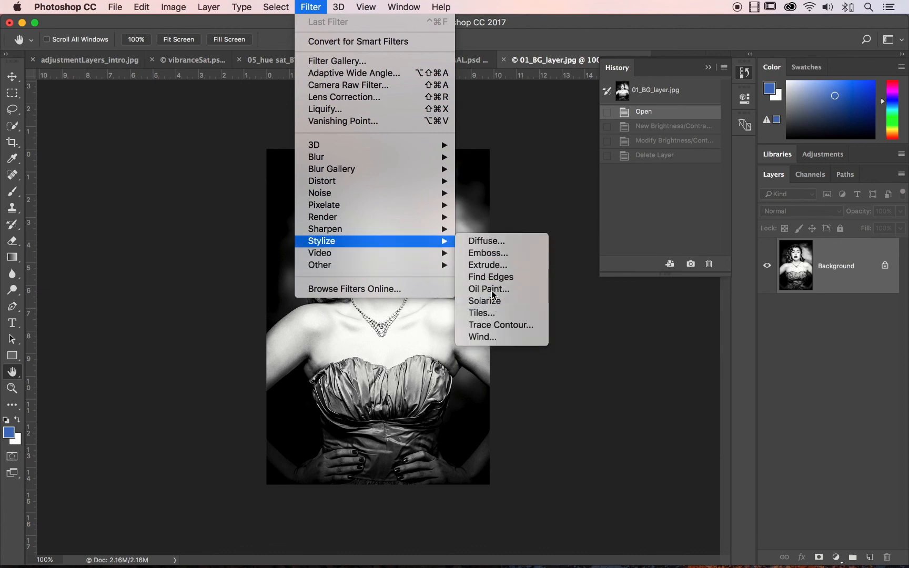
left_click(492, 289)
left_click_drag(431, 69, 501, 174)
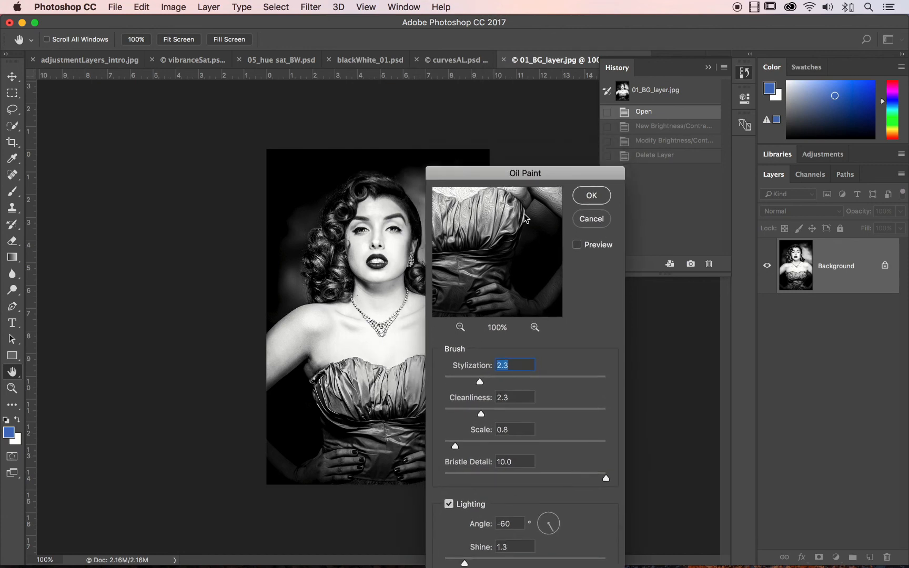
left_click(577, 245)
left_click(587, 198)
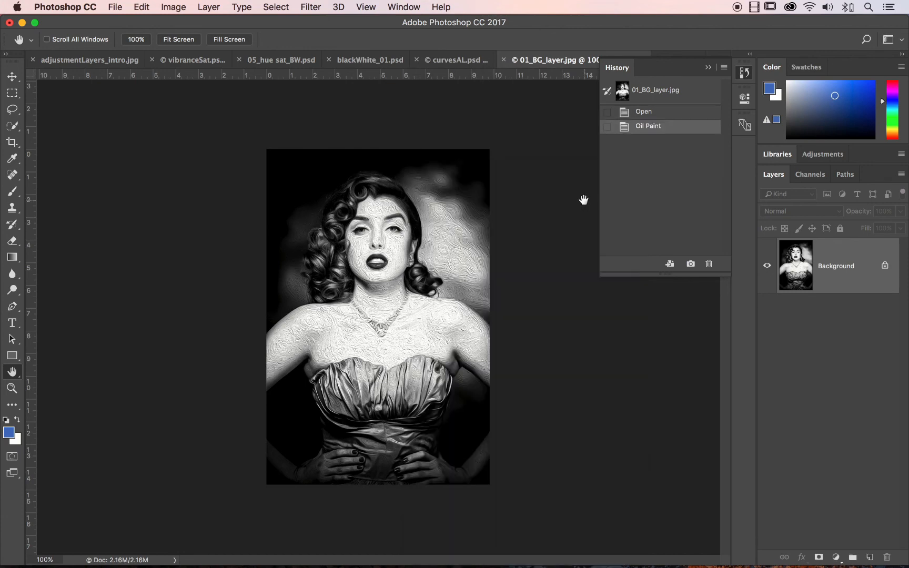
Step: Paint the woman's face, neck, chest and shoulders back to the Open state using the History Brush at size 200
left_click(607, 112)
left_click(12, 224)
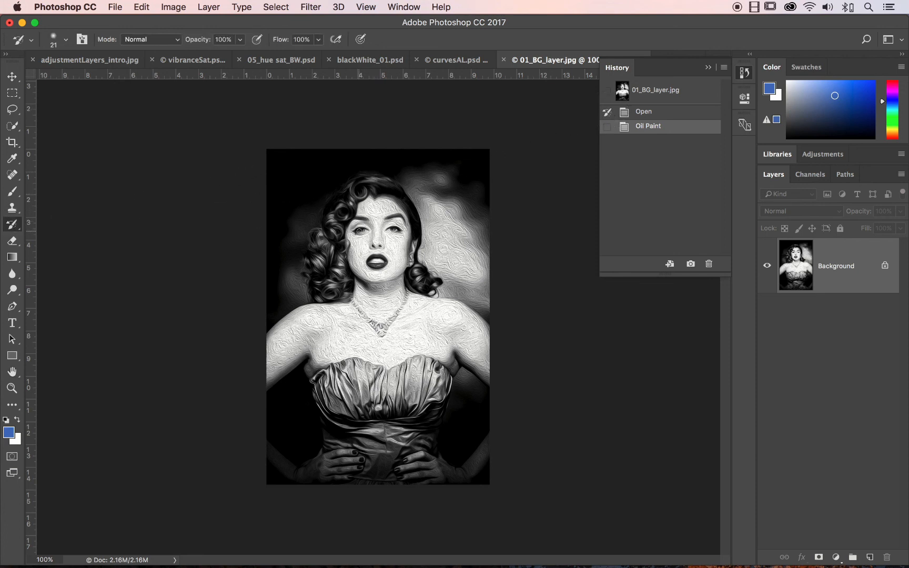
key("bracketright")
key("bracketright")
key("bracketright")
key("bracketright")
key("bracketright")
key("bracketright")
key("bracketright")
key("bracketright")
key("bracketright")
key("bracketright")
key("bracketright")
key("bracketright")
mouse_move(383, 262)
left_mouse_down()
mouse_move(366, 223)
mouse_move(375, 289)
mouse_move(377, 265)
mouse_move(376, 284)
mouse_move(384, 284)
mouse_move(377, 268)
mouse_move(376, 294)
mouse_move(381, 289)
mouse_move(378, 278)
mouse_move(379, 292)
mouse_move(289, 341)
mouse_move(386, 345)
mouse_move(421, 326)
mouse_move(482, 355)
mouse_move(440, 337)
mouse_move(383, 353)
left_mouse_up()
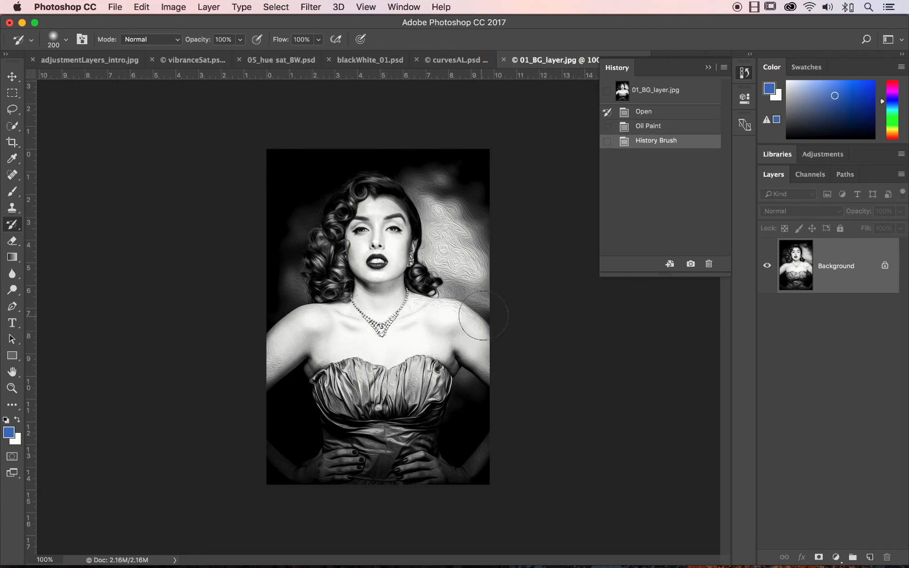